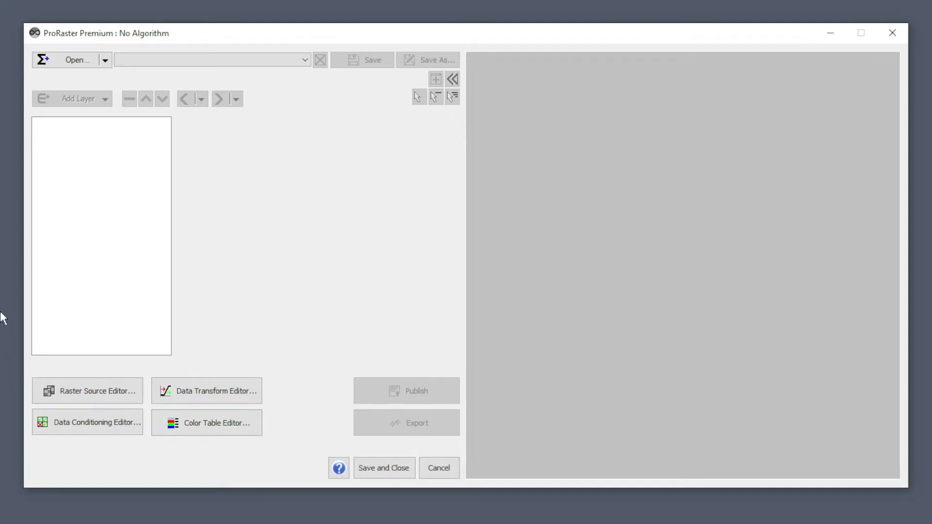
Step: Open the recent algorithm file C:/Data/Atlas/Global Atlas DEM Manual.mrd
left_click(105, 61)
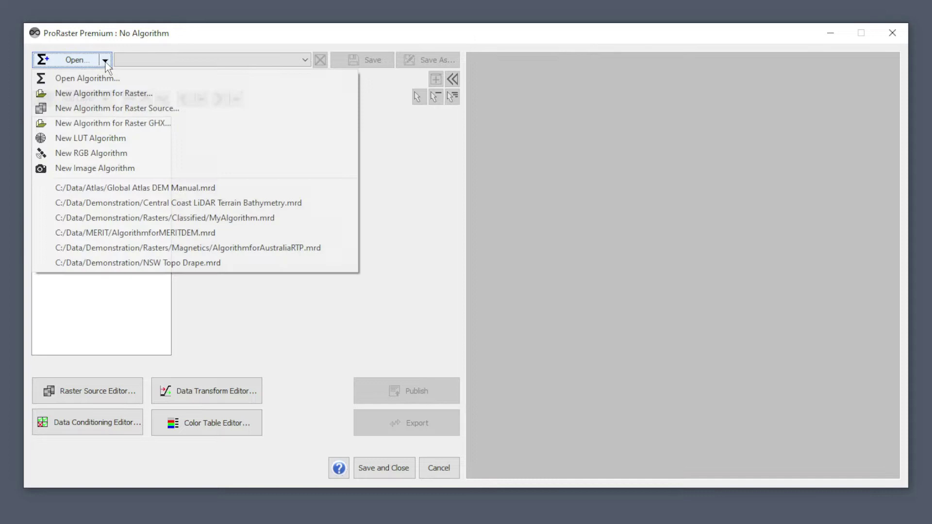
left_click(150, 189)
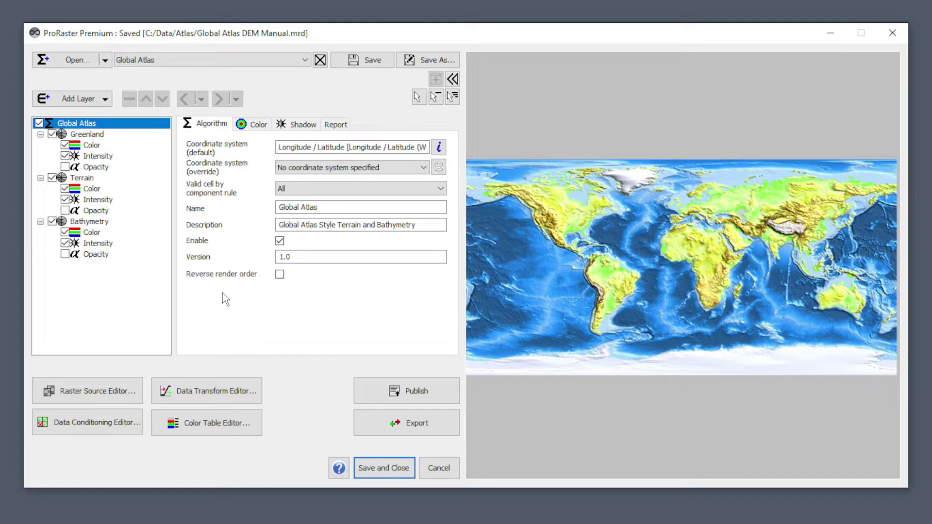
Step: Examine the algorithm's structure: its root, the Greenland, Terrain and Bathymetry layers, and the components of the Greenland layer
left_click(86, 135)
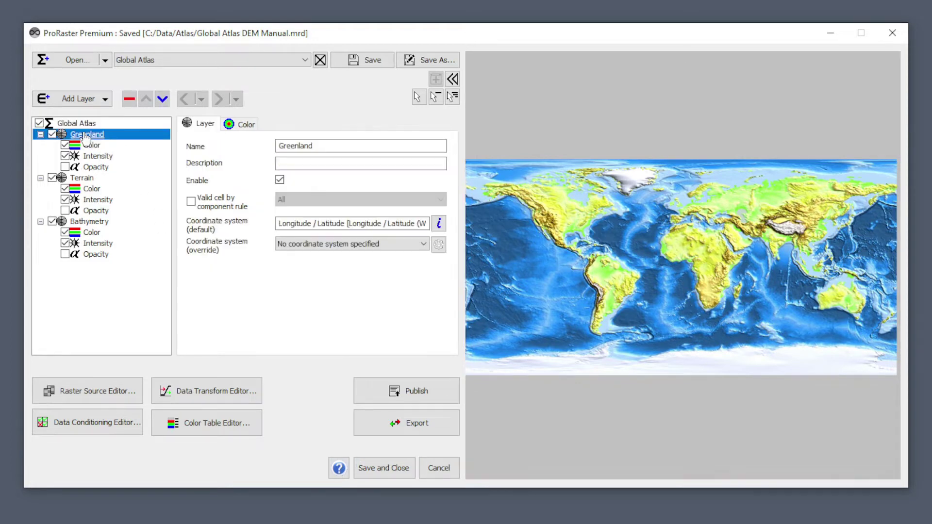
left_click(91, 145)
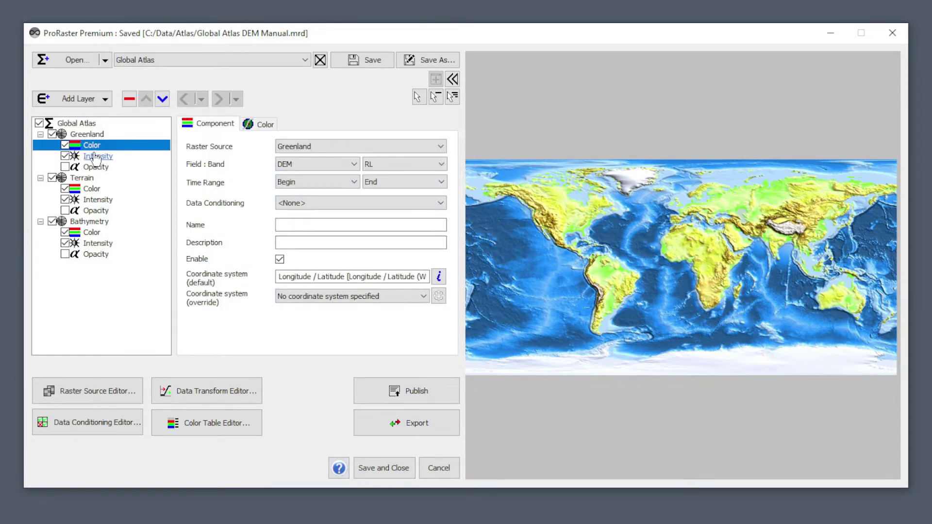
left_click(96, 157)
left_click(94, 125)
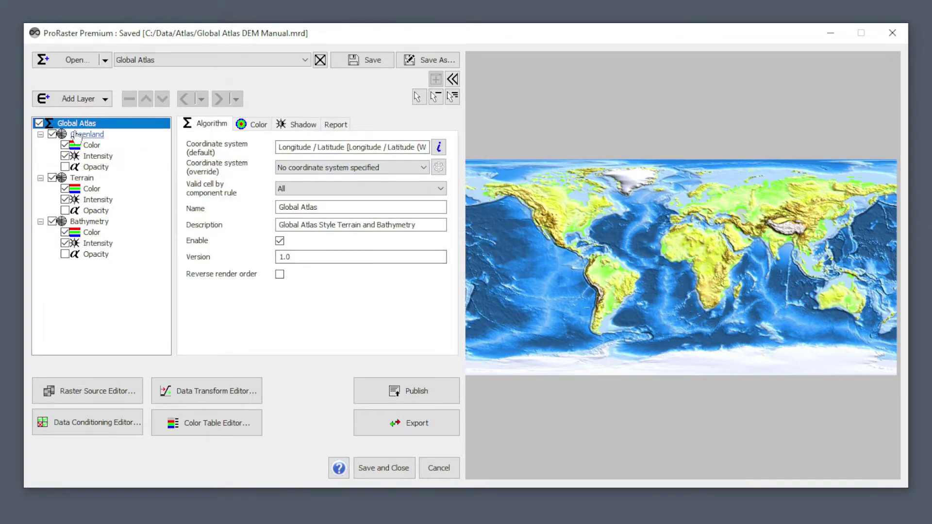
left_click(84, 135)
left_click(80, 179)
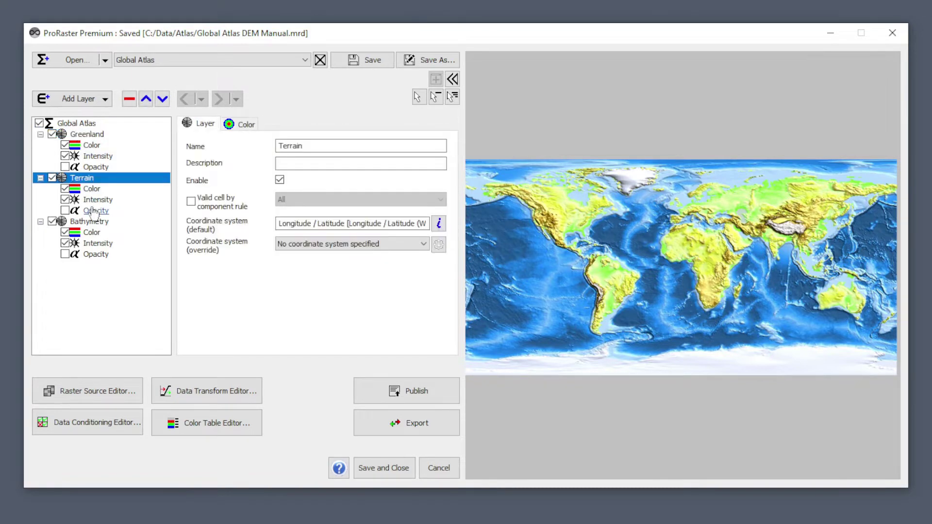
left_click(90, 222)
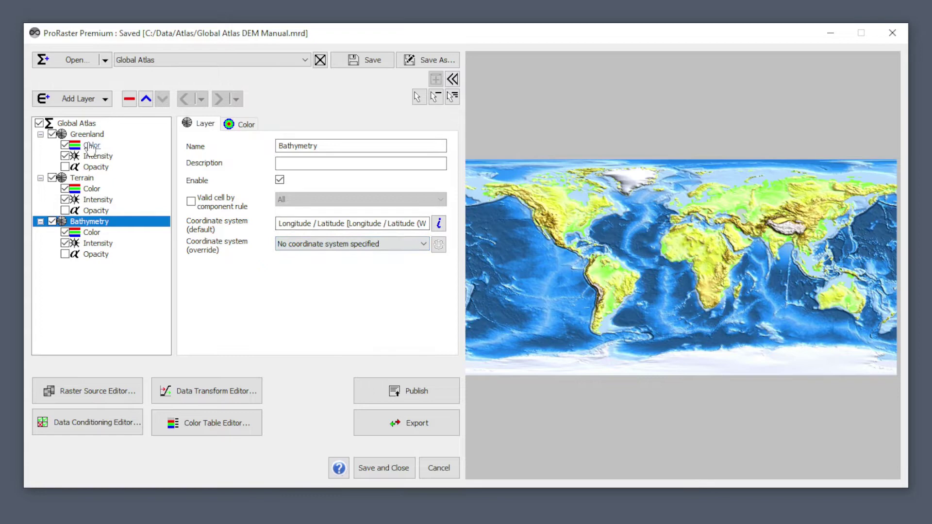
left_click(91, 145)
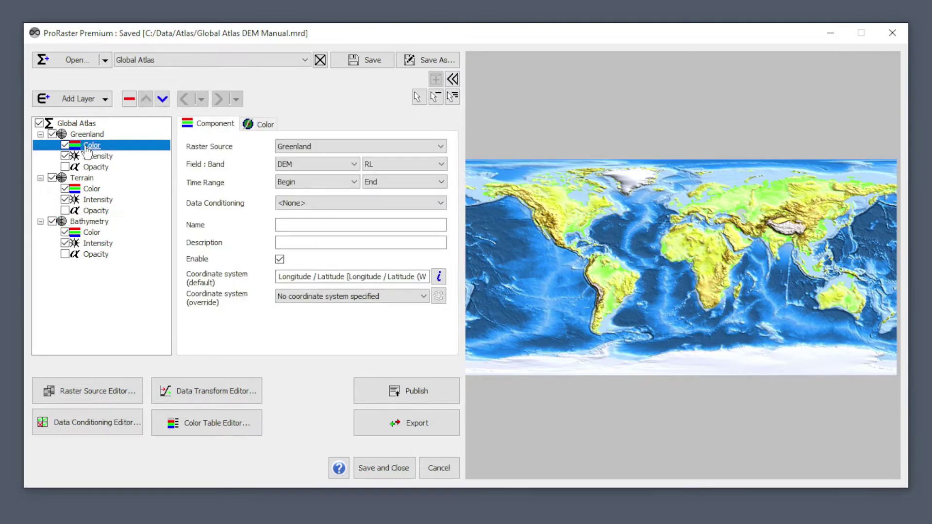
left_click(95, 167)
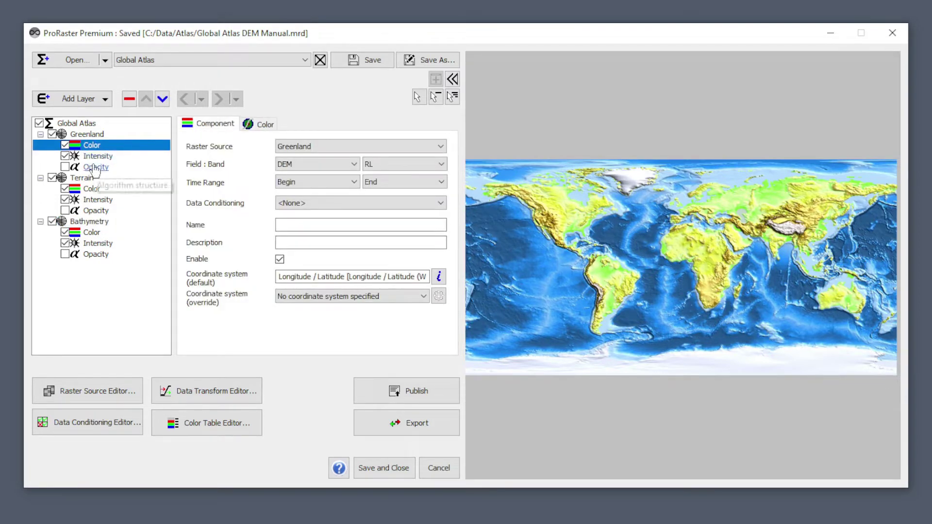
left_click(91, 147)
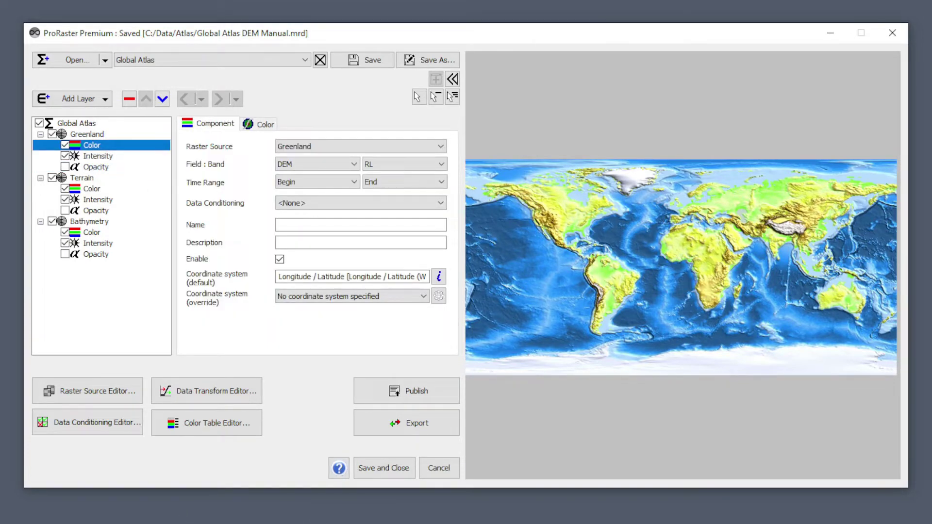
Step: Switch to Notepad++ and read the XML of Global Atlas DEM Manual.mrd, covering the general settings and the Bathymetry layer's Color component, then minimize it
key("alt+Tab")
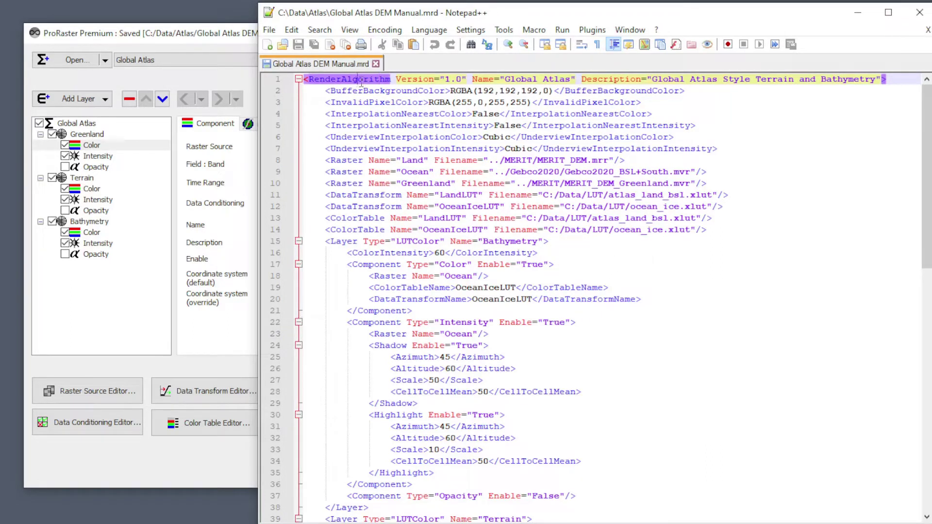
left_click_drag(325, 91, 325, 124)
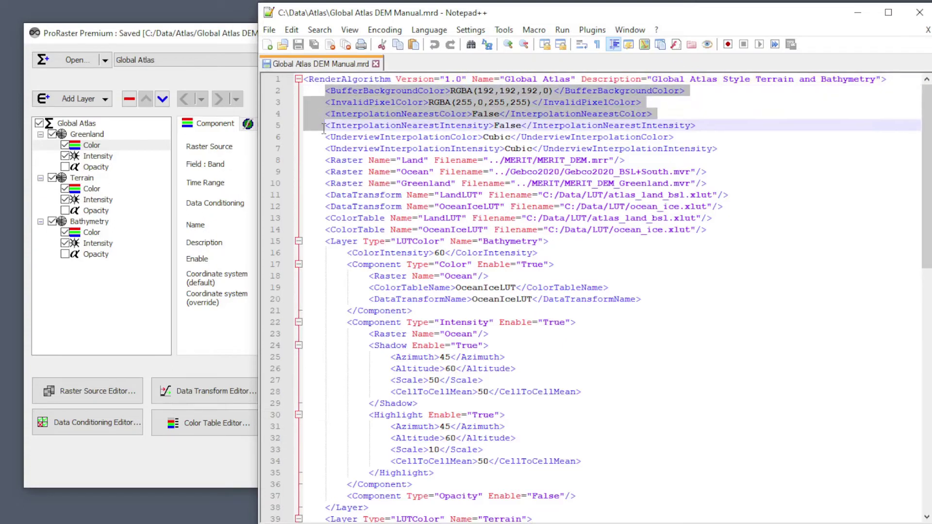
double_click(342, 242)
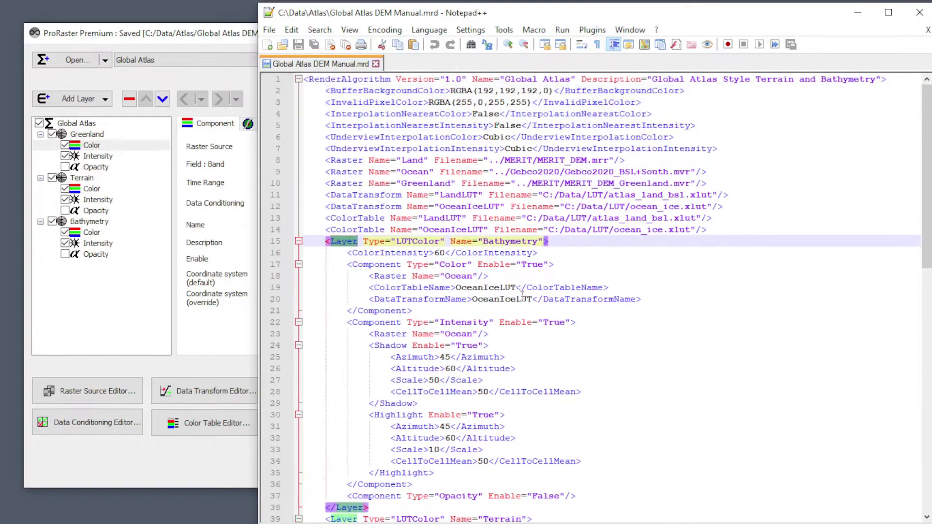
left_click(312, 253)
left_click_drag(312, 253, 310, 261)
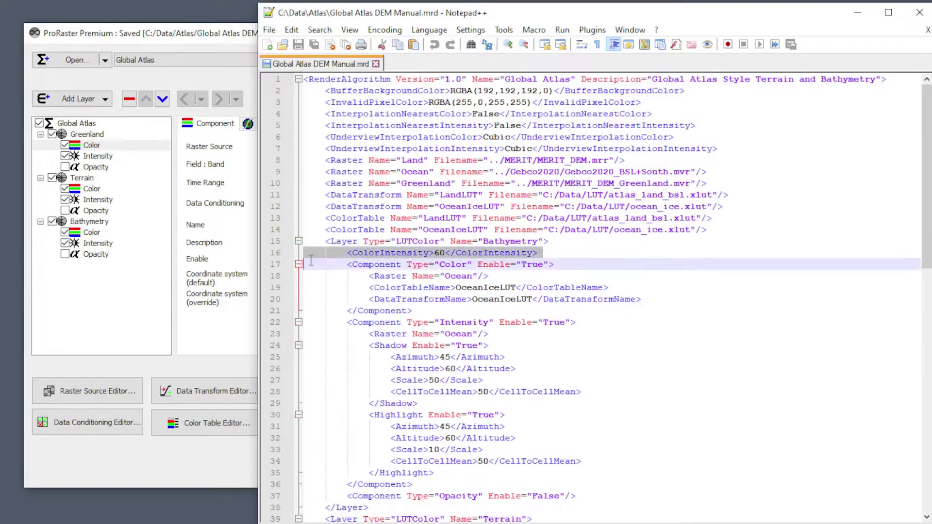
left_click(383, 265)
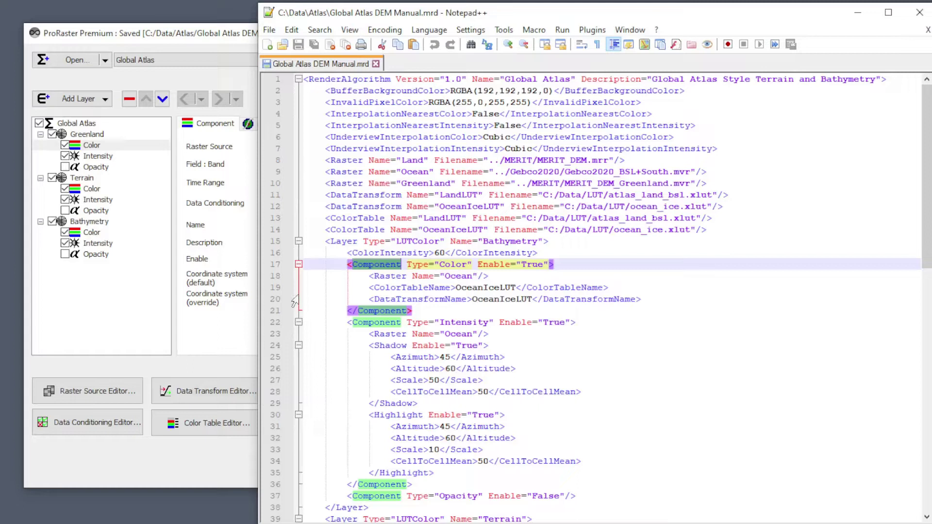
mouse_move(309, 276)
left_mouse_down()
mouse_move(308, 310)
mouse_move(312, 286)
left_mouse_up()
left_click(702, 290)
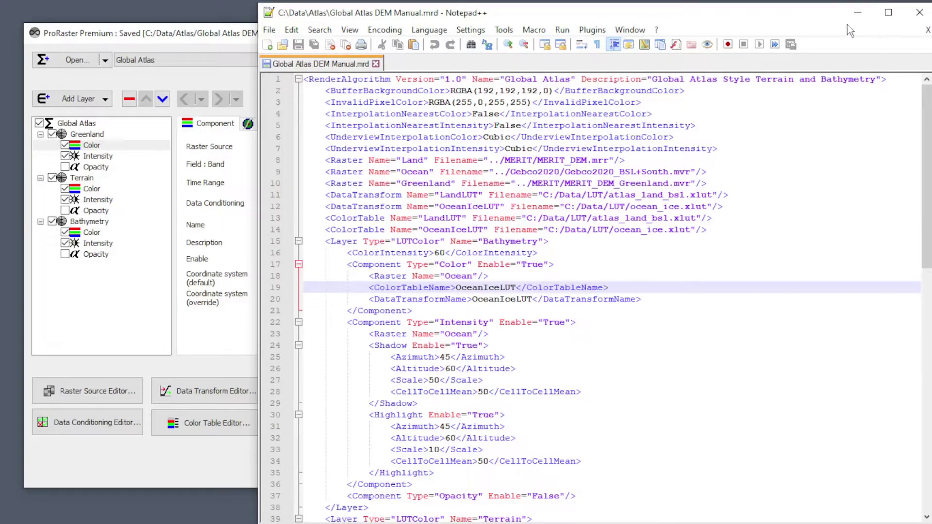
left_click(863, 11)
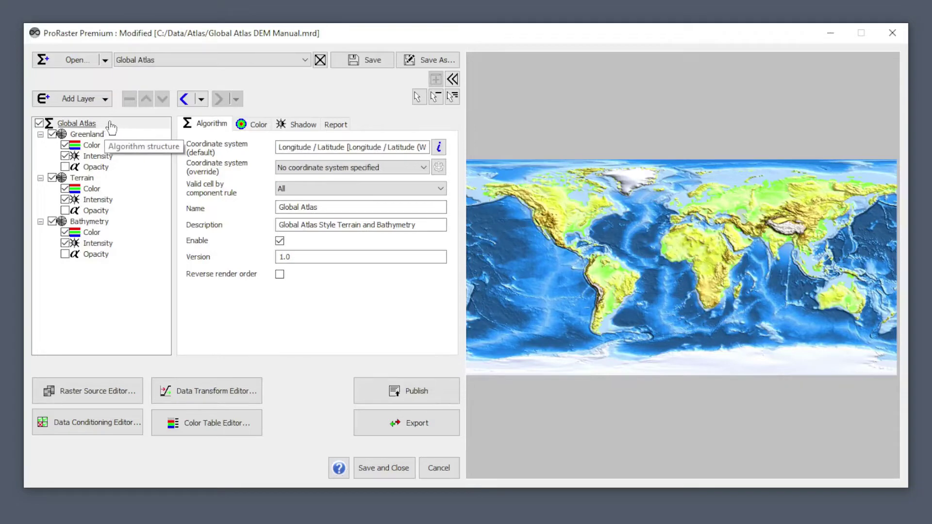
Step: Preview the Global Atlas algorithm with the Mollweide (Equal-Area) WGS84 coordinate system override, then restore the override to no coordinate system specified
left_click(113, 127)
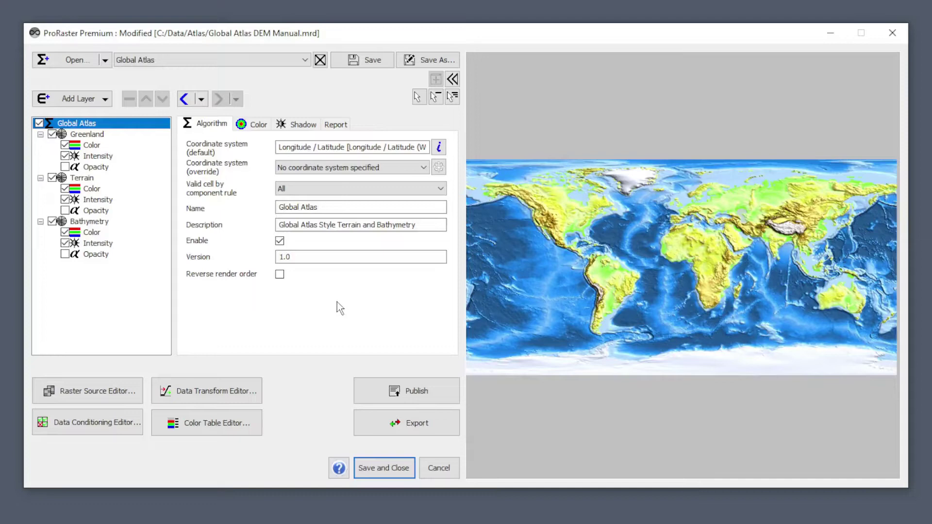
left_click(425, 170)
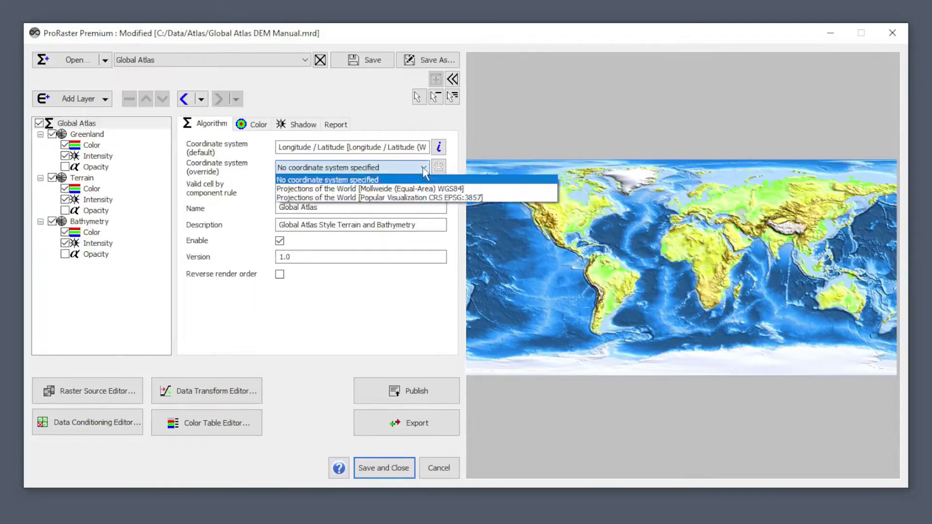
left_click(379, 189)
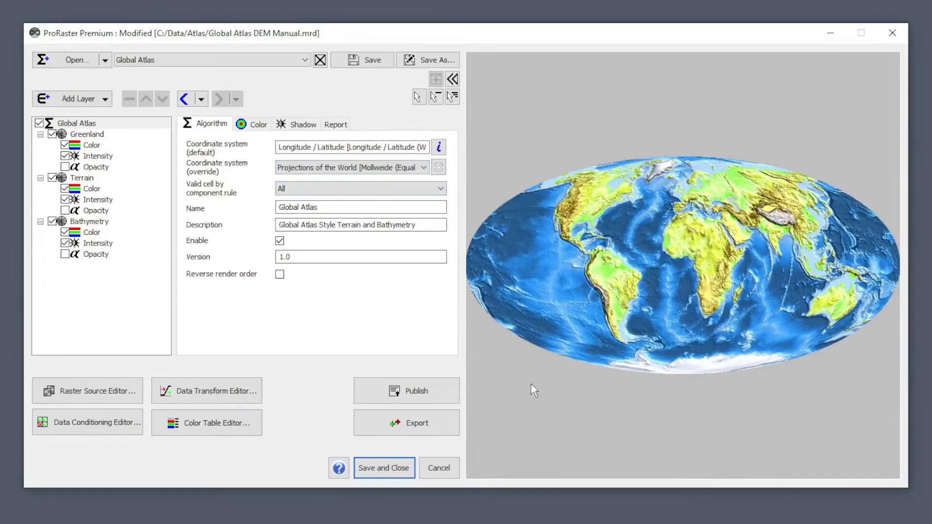
left_click(424, 168)
left_click(360, 181)
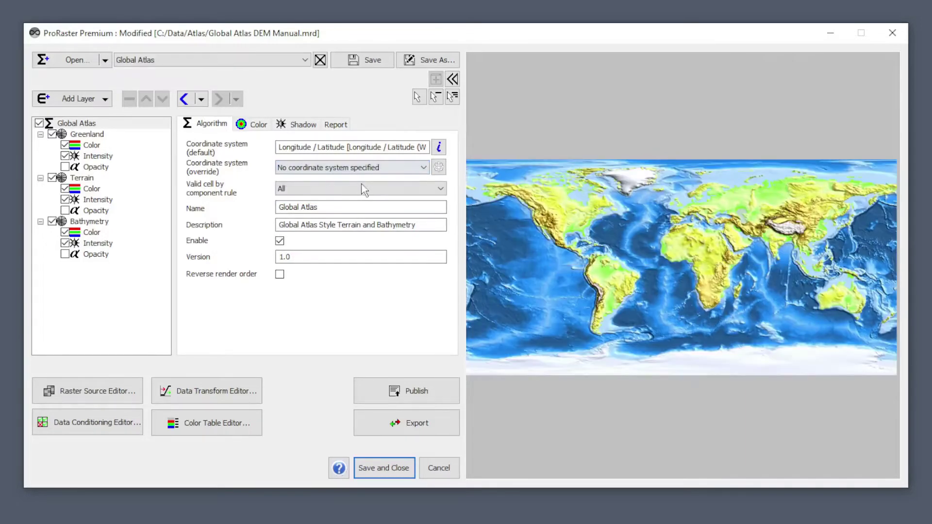
Step: Examine the Global Atlas algorithm's overall color and shadow settings, then return to its general properties
left_click(258, 126)
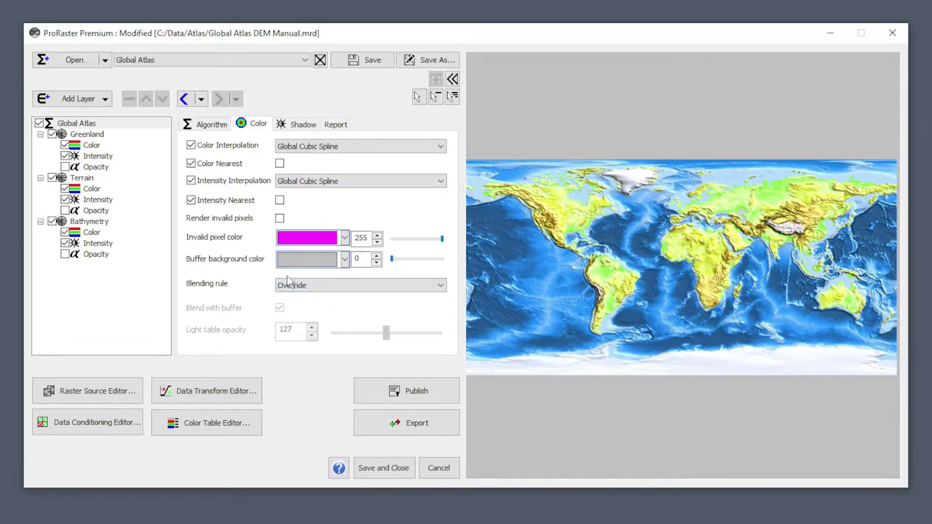
left_click(299, 125)
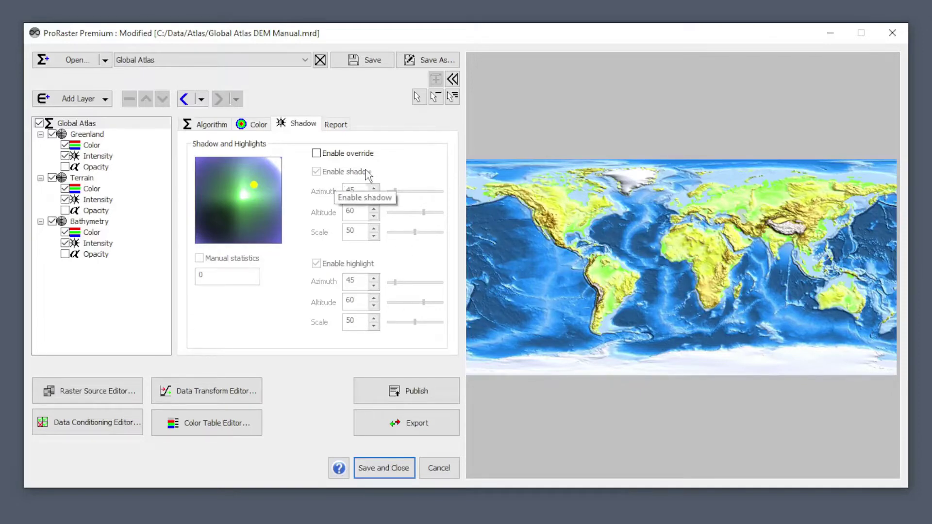
left_click(209, 125)
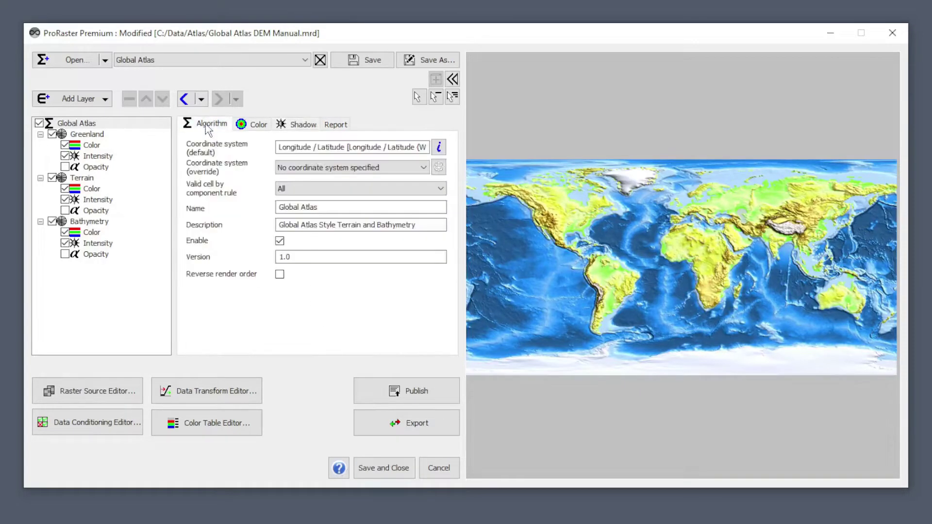
Step: Compare the properties of the Greenland, Terrain and Bathymetry layers, going through the stack in both directions
left_click(84, 135)
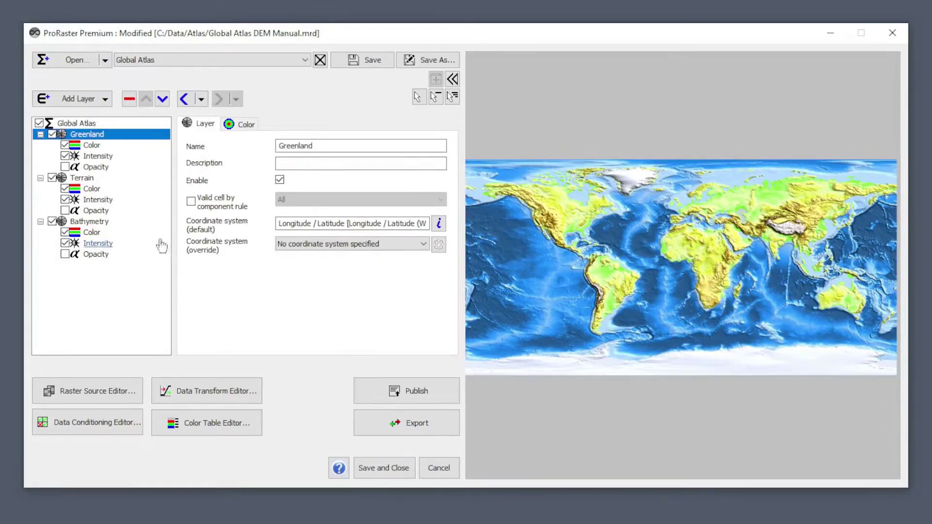
left_click(82, 179)
left_click(90, 222)
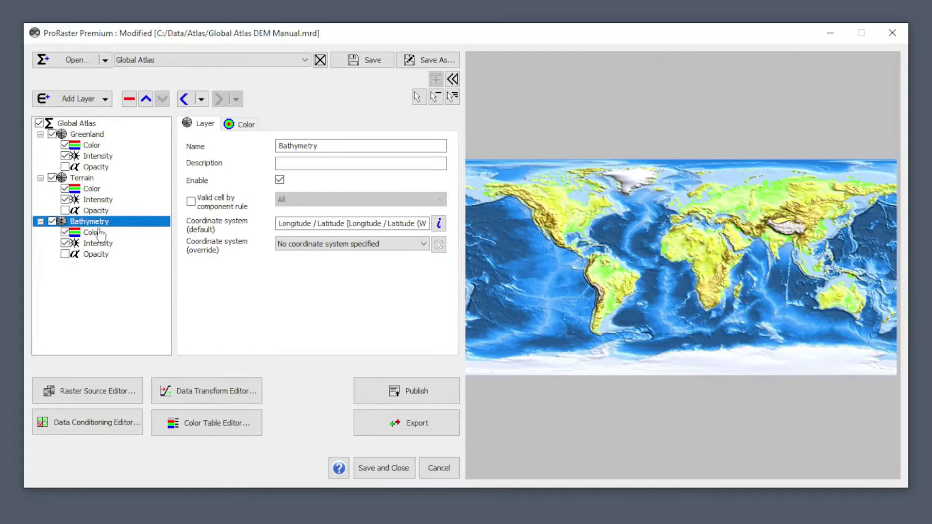
left_click(77, 123)
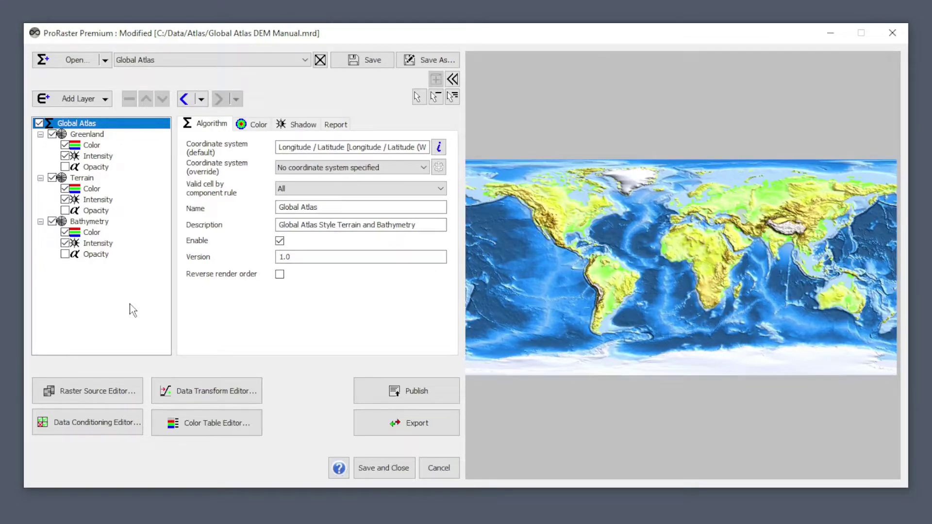
left_click(98, 223)
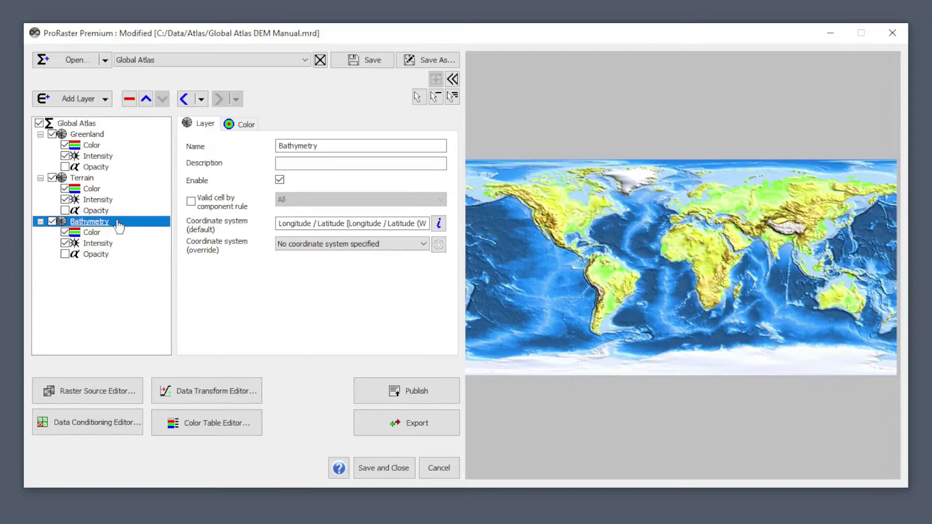
left_click(86, 178)
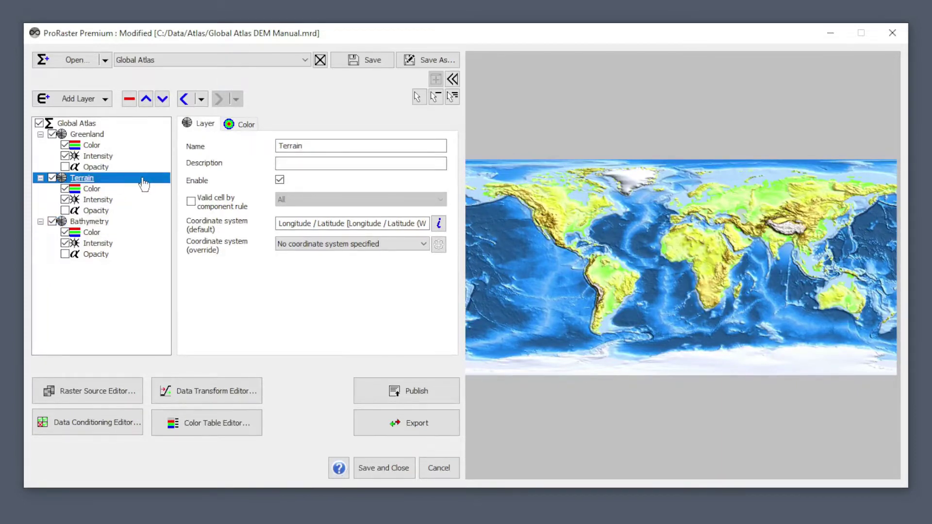
left_click(87, 134)
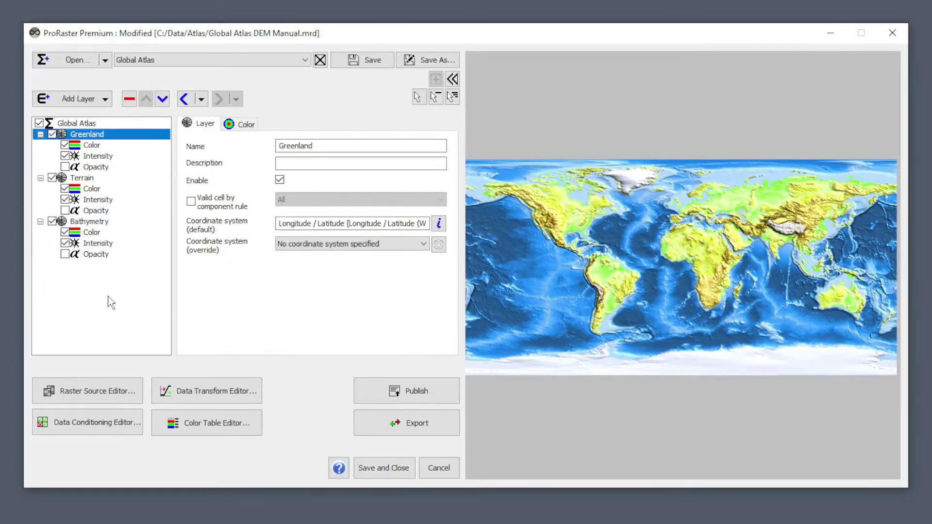
Step: Inspect the Terrain layer's general and color settings, and the data transform settings of its Color component
left_click(83, 179)
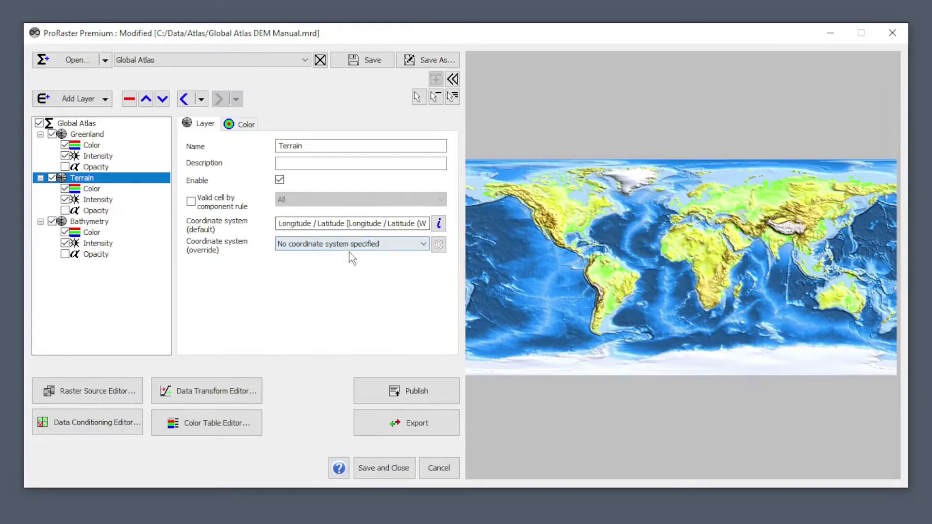
left_click(245, 125)
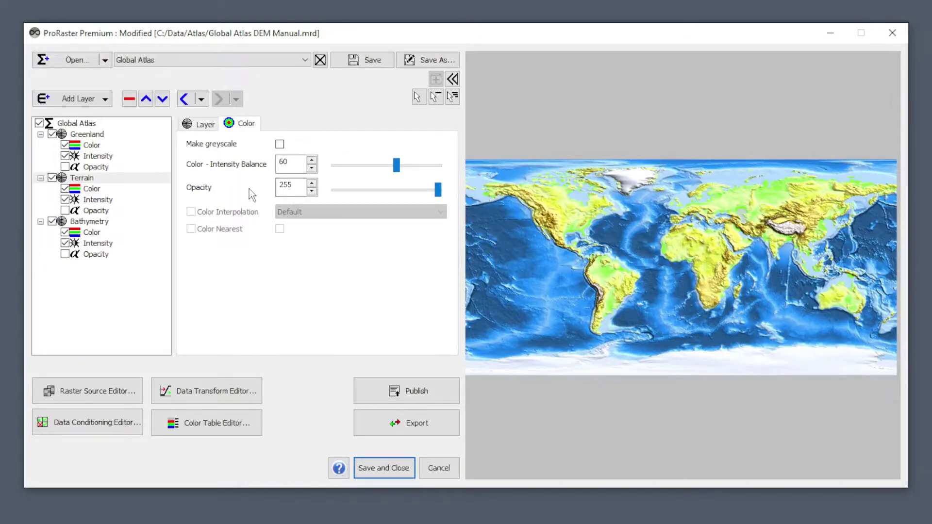
left_click(92, 189)
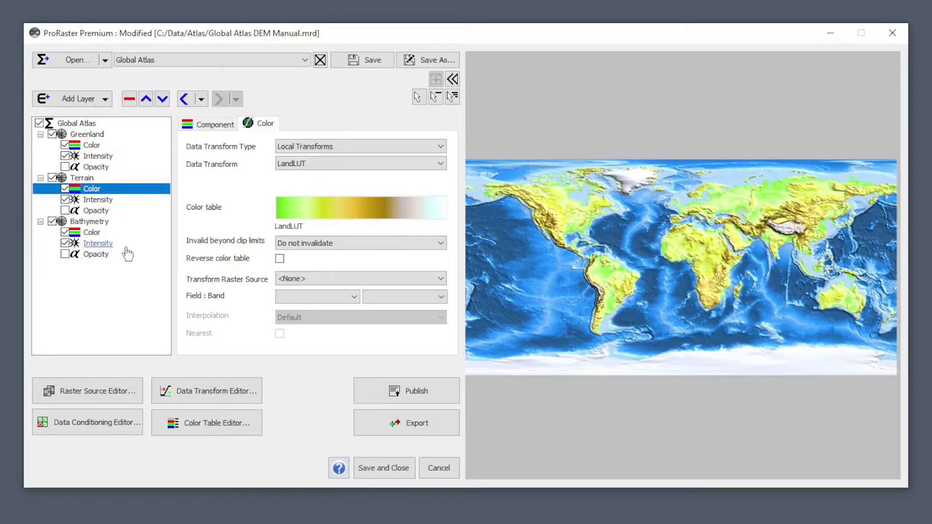
Step: View the layer types that can be added to the algorithm, without adding one
left_click(94, 102)
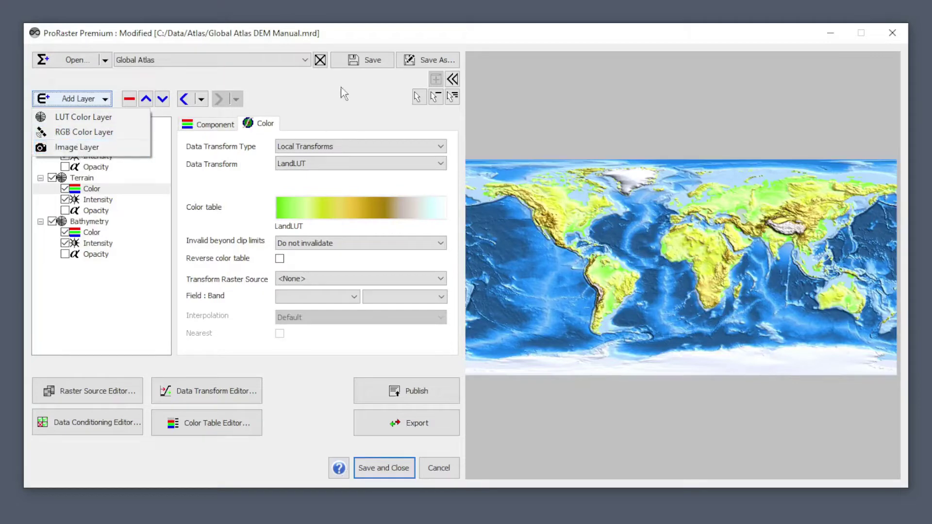
left_click(315, 104)
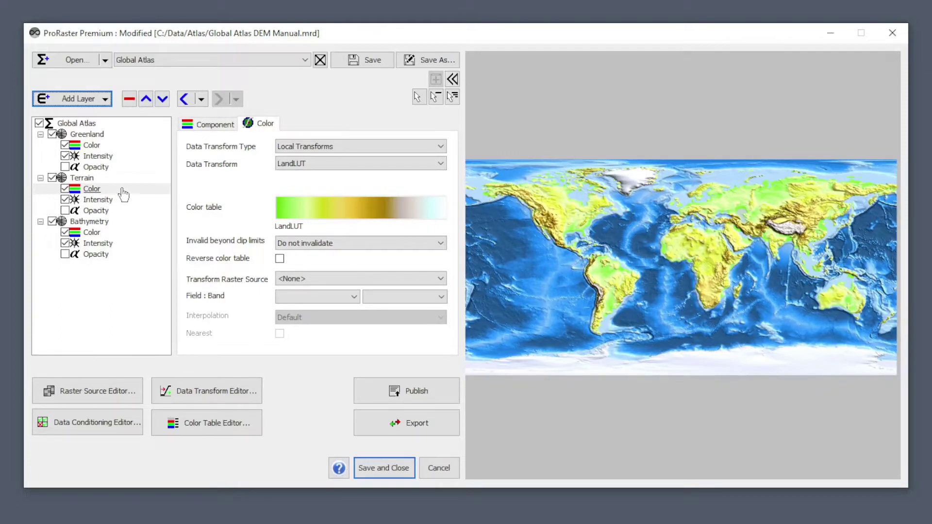
Step: Inspect the raster source, field and band choices of the Terrain layer's Color component, then return to its color settings
left_click(213, 125)
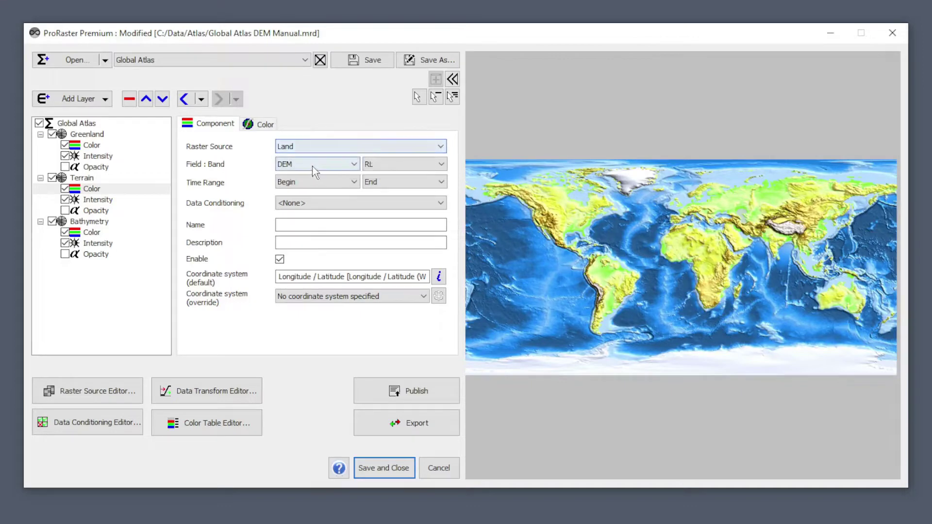
left_click(430, 166)
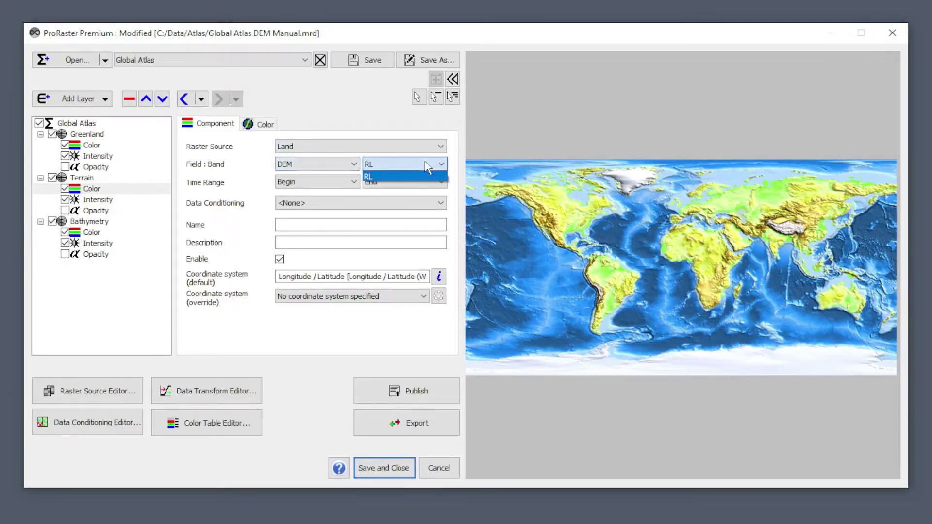
left_click(429, 167)
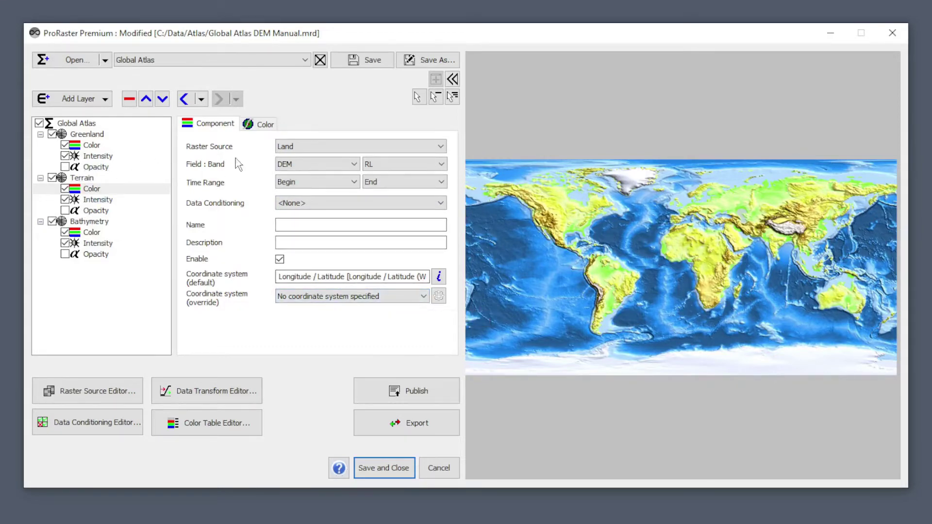
left_click(265, 125)
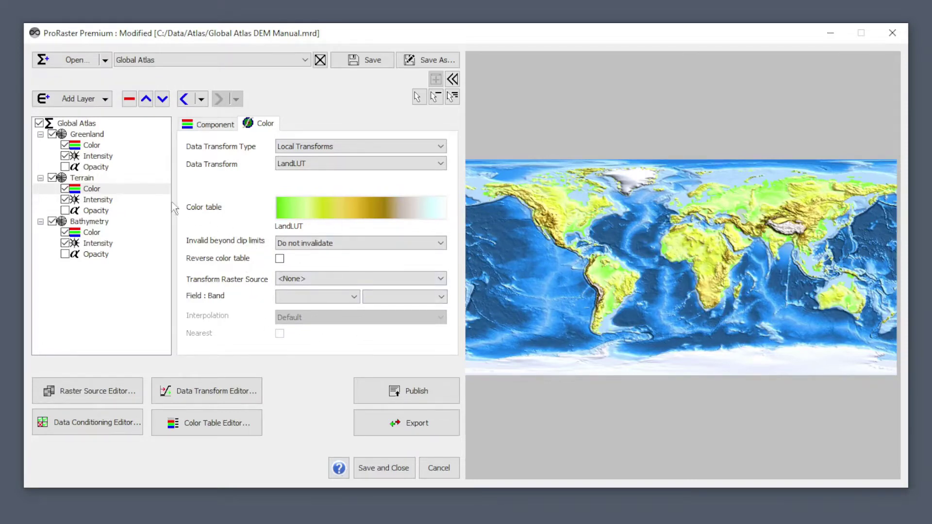
Step: Examine the Terrain Intensity component's general, color and shadow settings, switching its highlight off and back on to compare the map
left_click(99, 200)
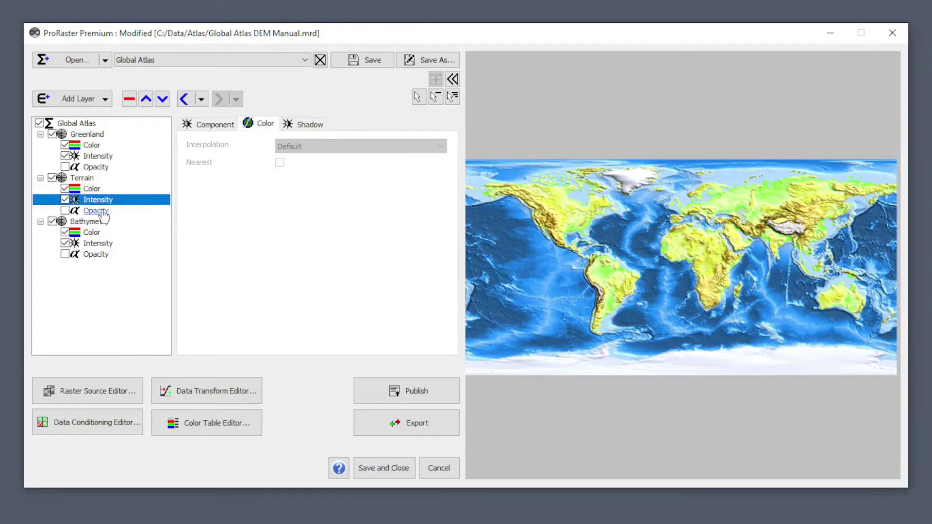
left_click(212, 125)
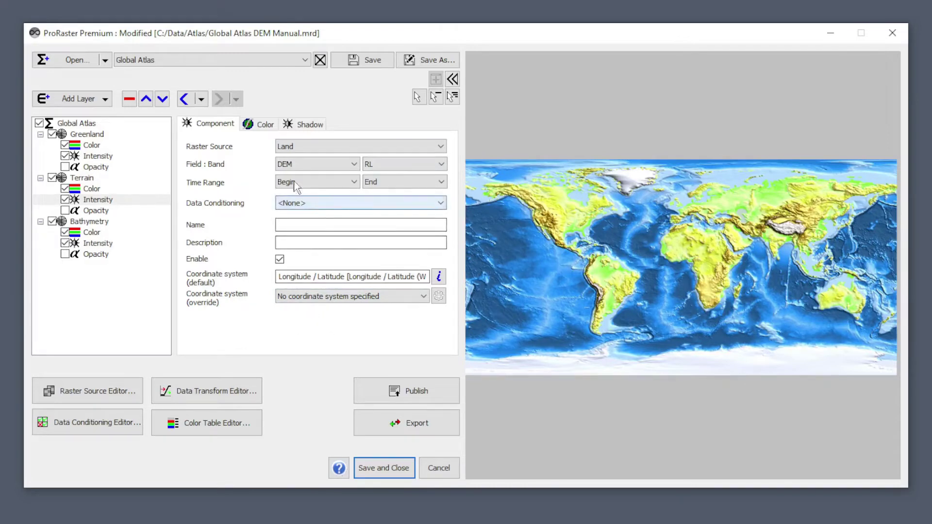
left_click(263, 126)
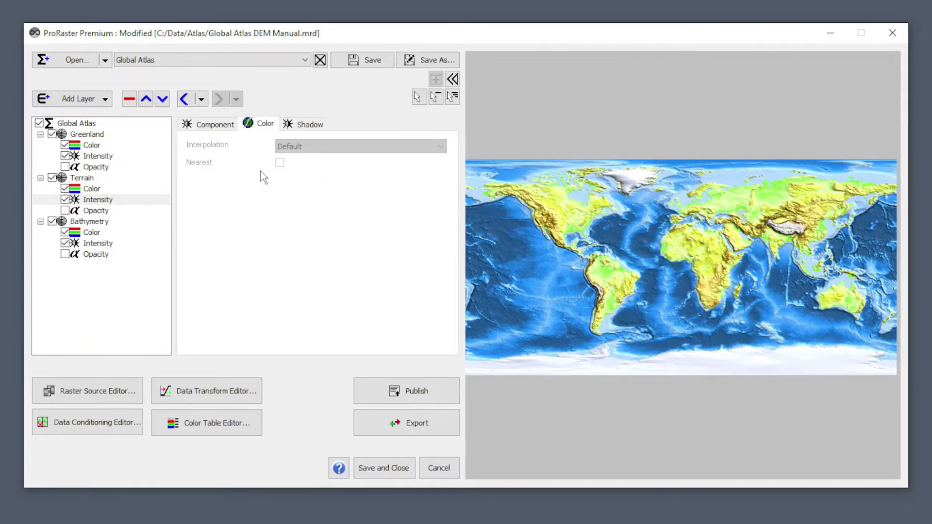
left_click(316, 127)
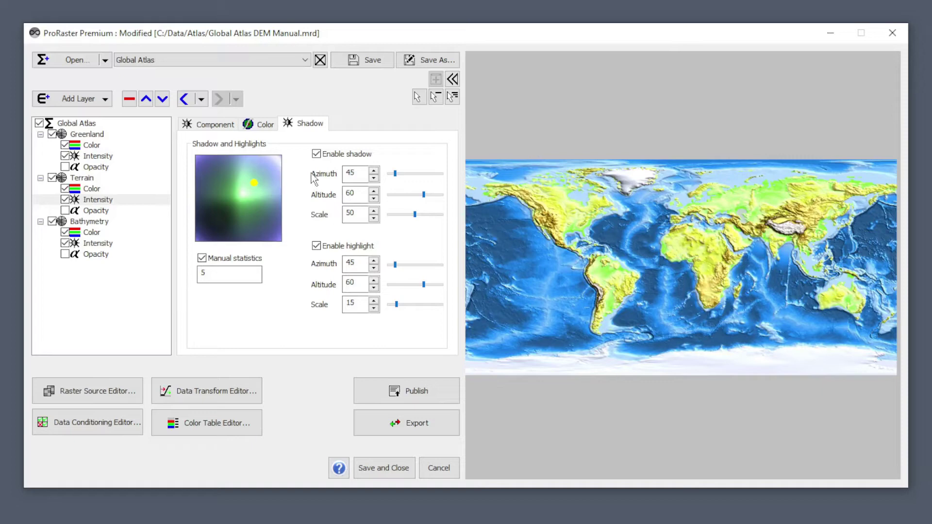
left_click(317, 246)
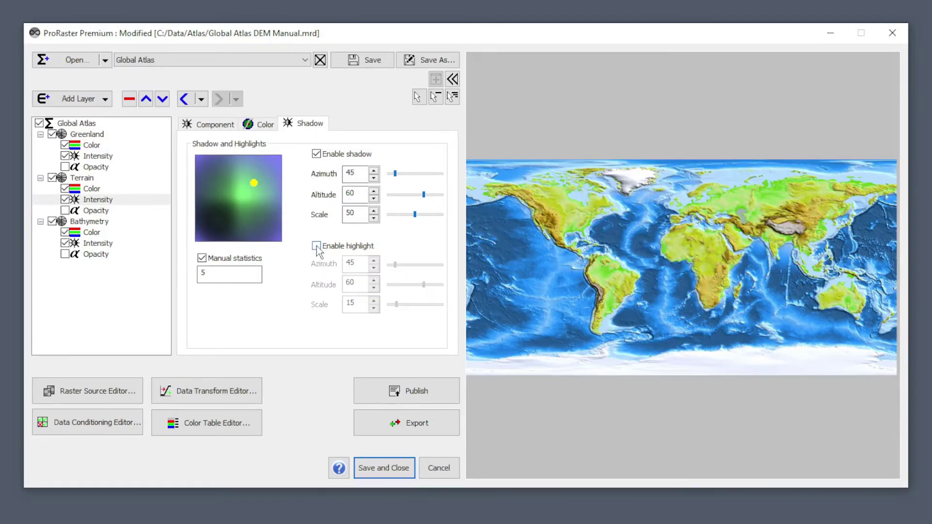
left_click(316, 247)
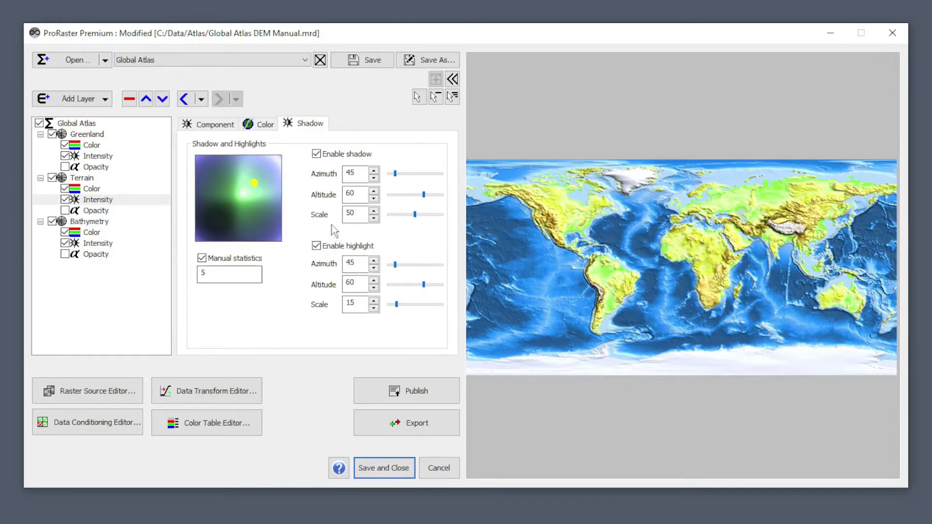
Step: Set the azimuth to 315 in the Terrain Intensity component's shadow and highlight settings
key("Tab")
key("Tab")
key("Tab")
type("315")
key("Return")
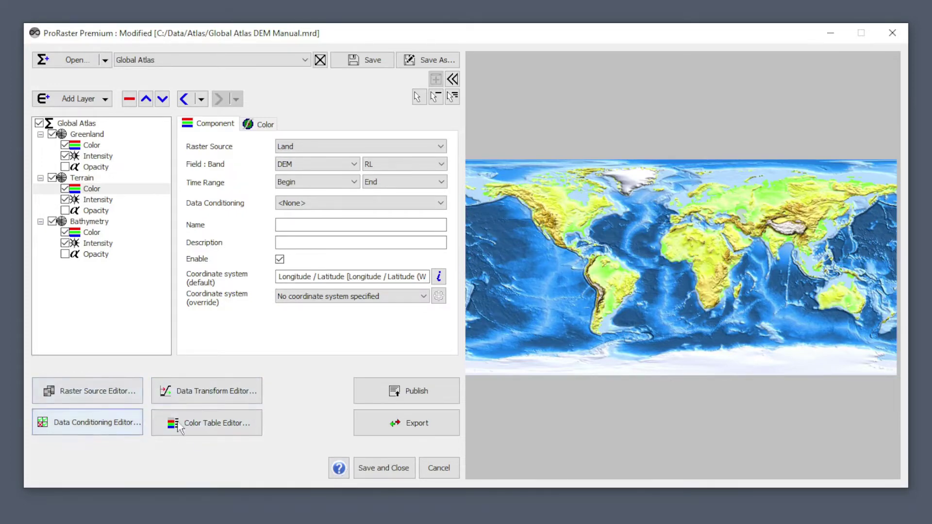
Step: Preview the MERIT_DEM.mrr file of the Land source in the Raster Source Editor, then leave the editor without changes
left_click(92, 394)
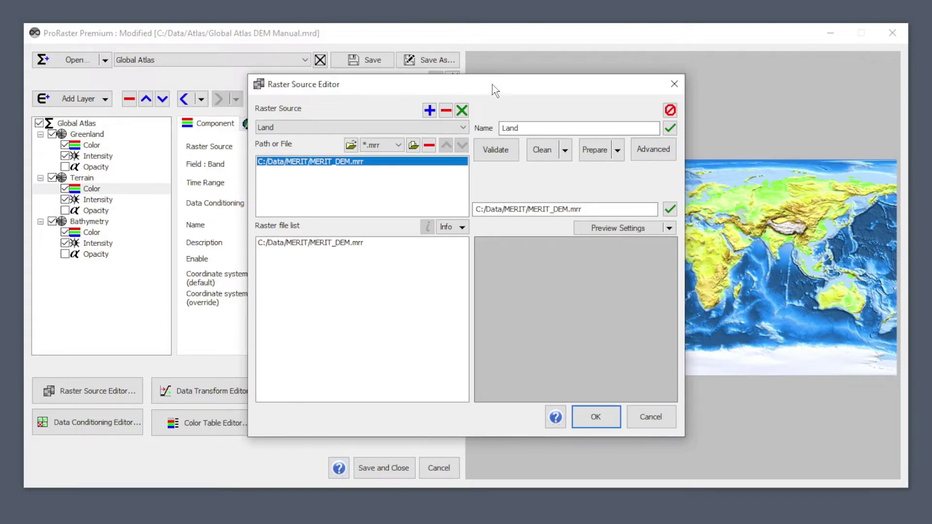
left_click_drag(490, 83, 454, 108)
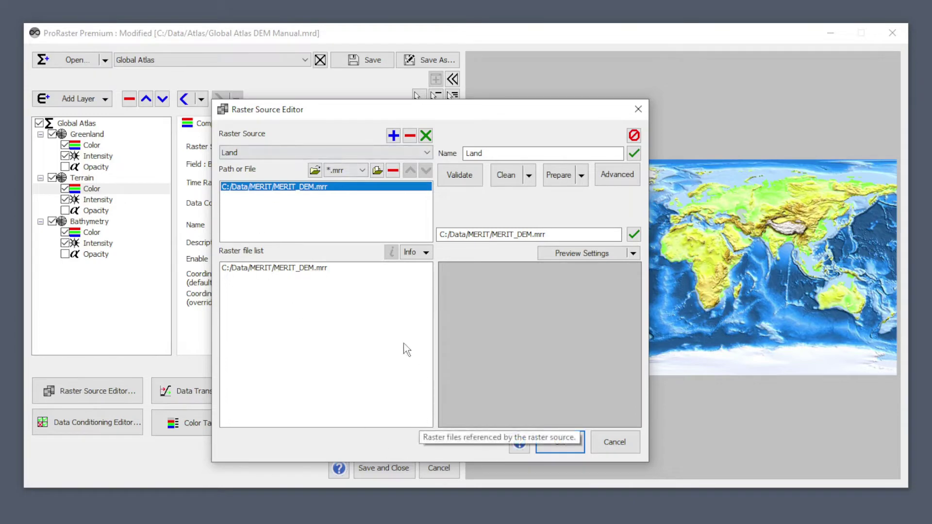
left_click(293, 270)
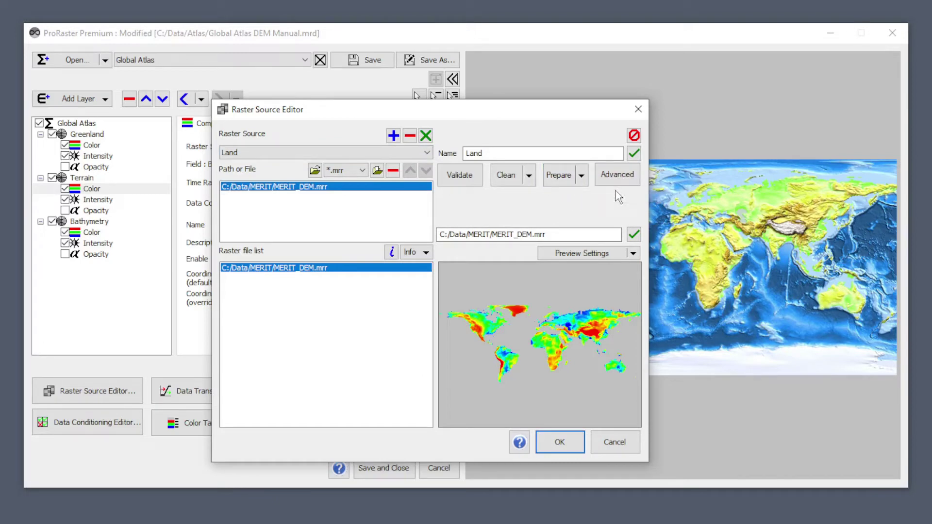
left_click(624, 446)
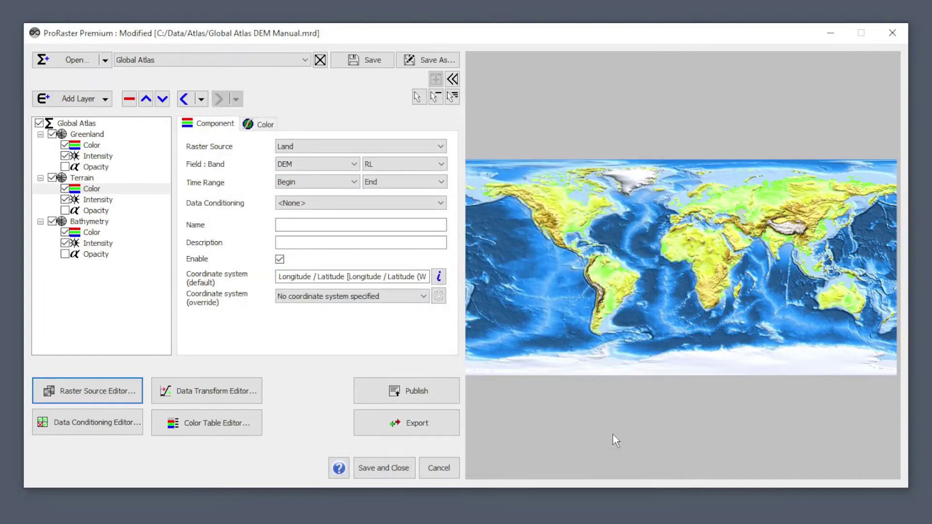
Step: Create a data conditioning transform named "Less than zero", keeping the component properties in view
left_click(95, 427)
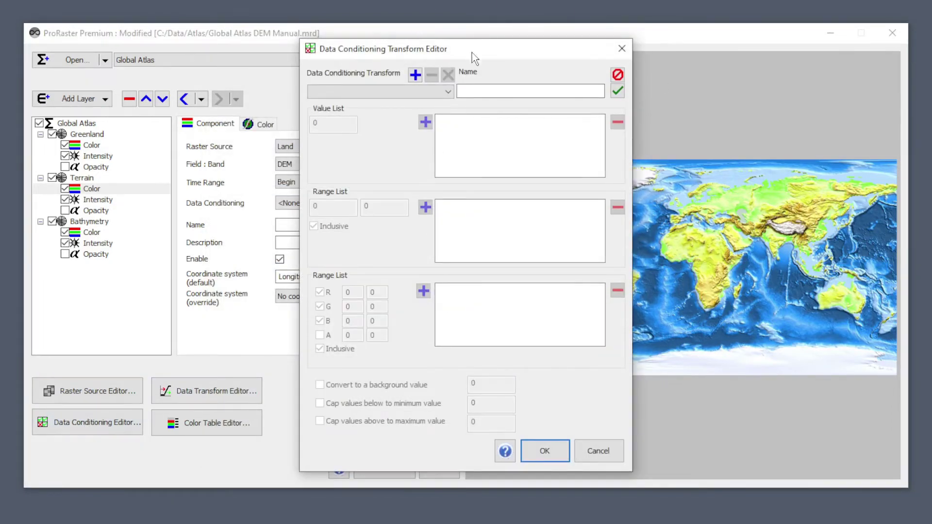
left_click_drag(472, 52, 708, 55)
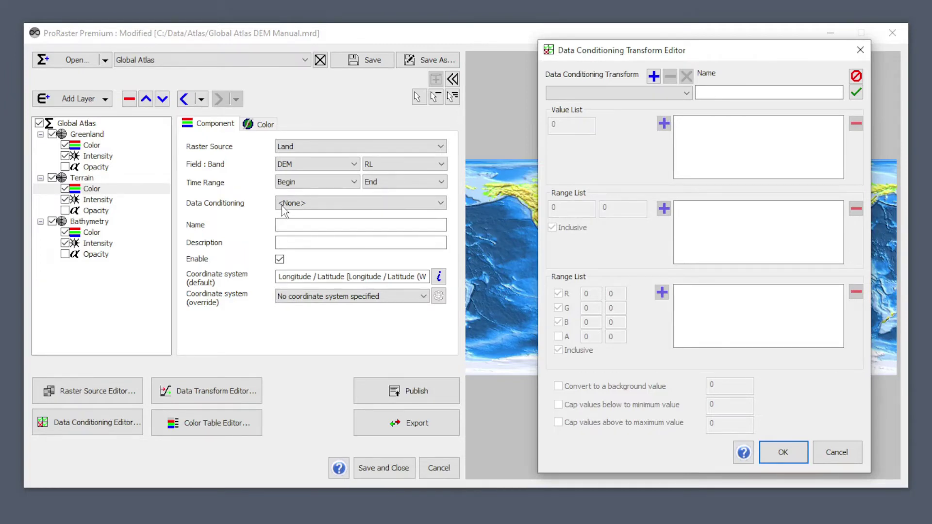
left_click_drag(715, 55, 597, 54)
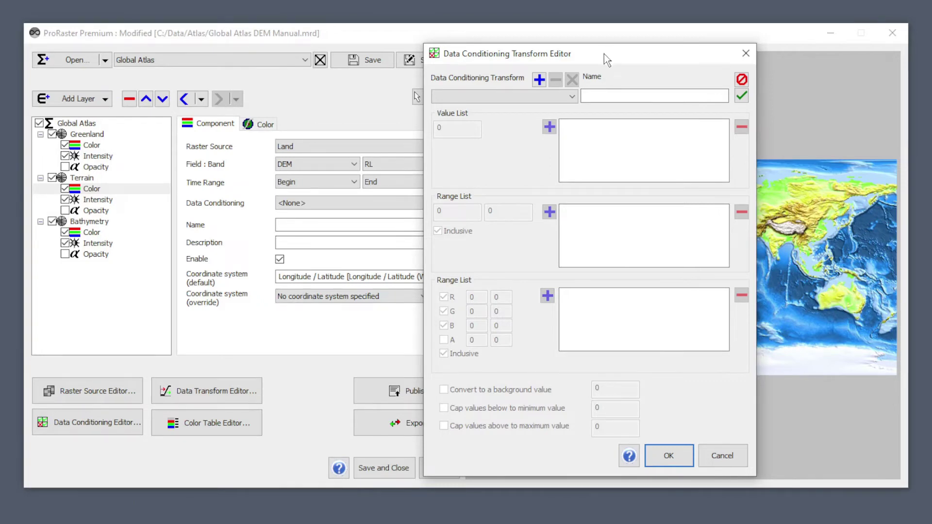
left_click(541, 81)
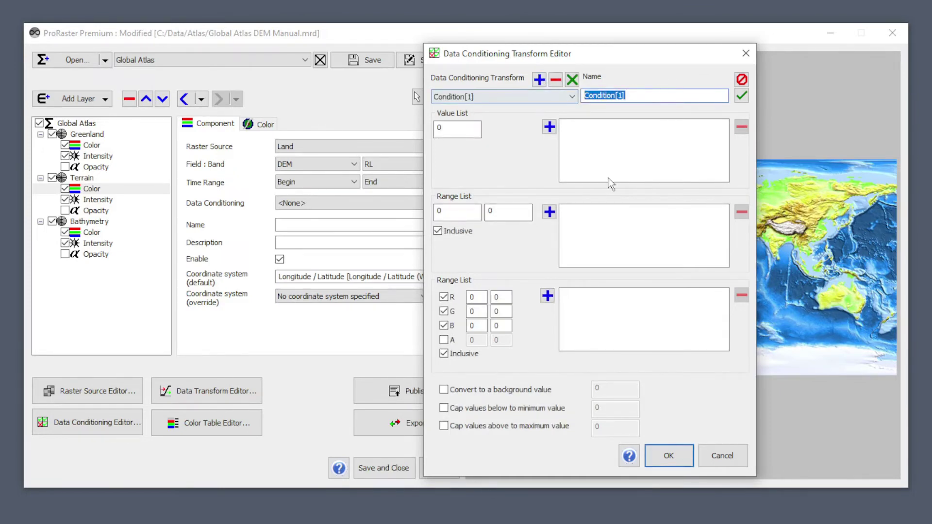
type("Less")
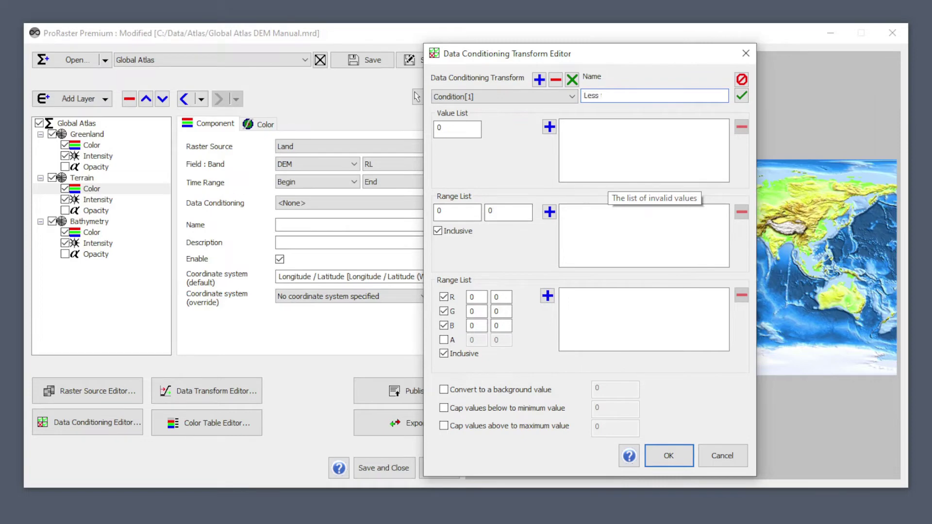
type(" than zero")
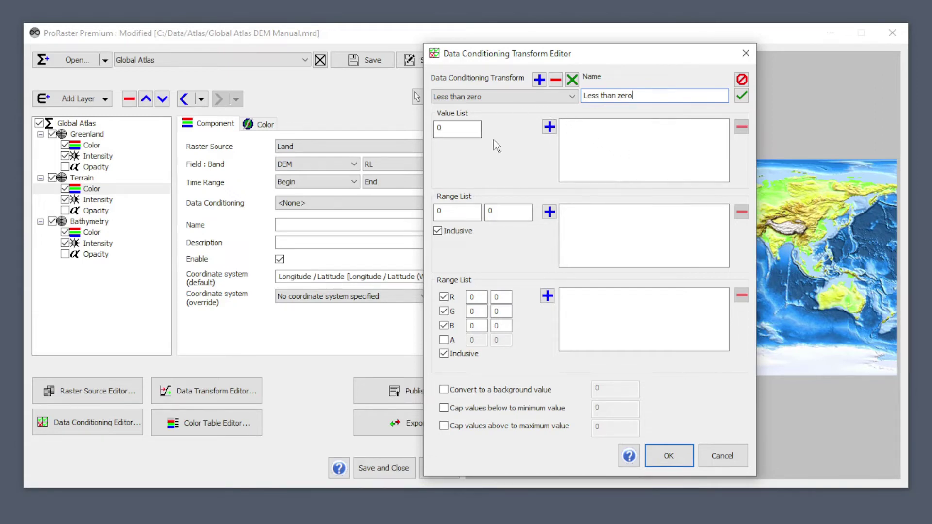
Step: Add an inclusive invalid range of -99999 to 0, save the transform and view the Color component's data conditioning choices without applying one
left_click_drag(474, 212, 438, 213)
type("-99999")
left_click(550, 211)
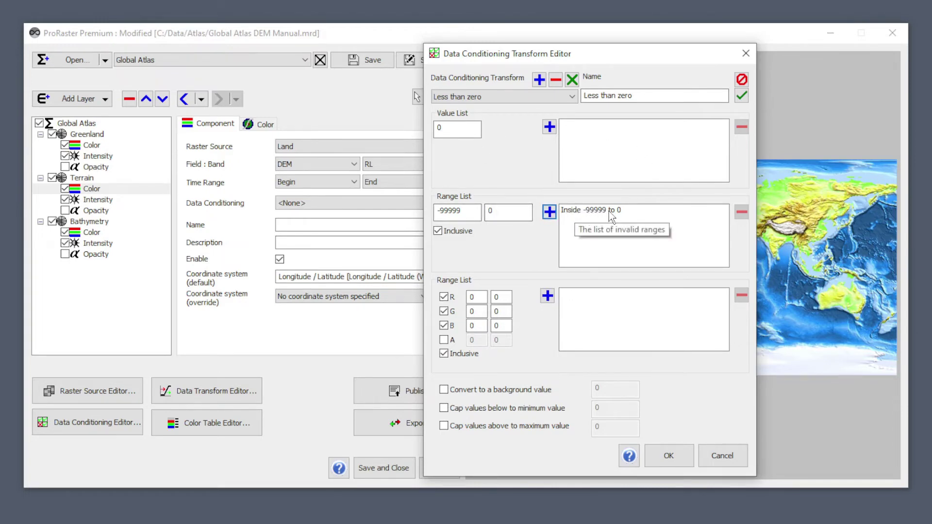
left_click(670, 456)
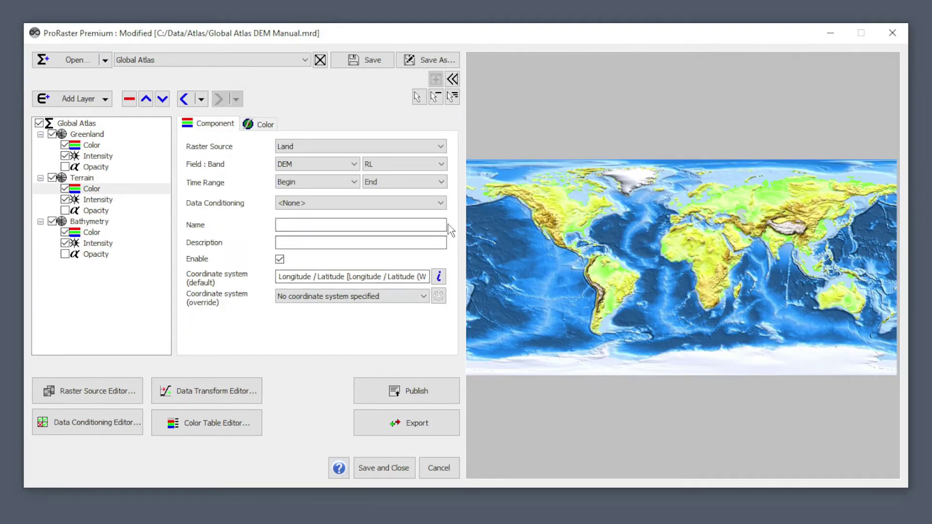
left_click(441, 203)
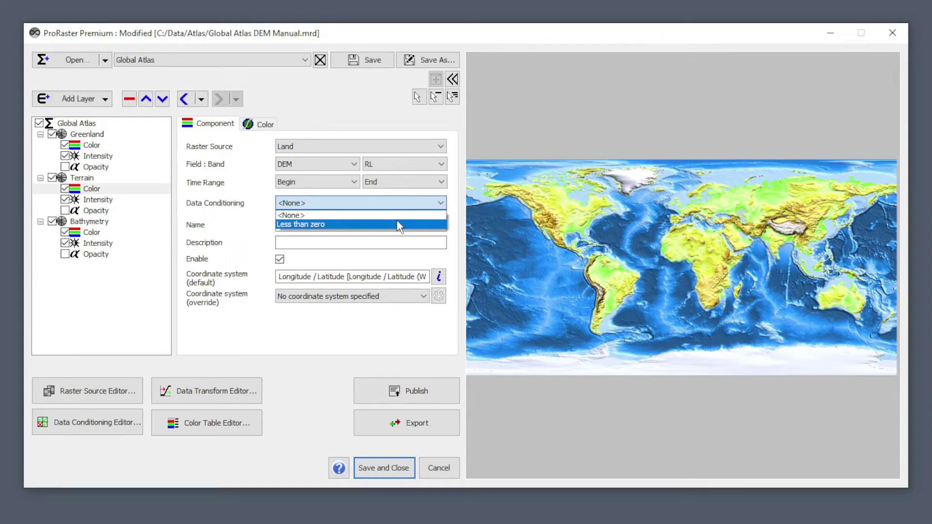
left_click(297, 356)
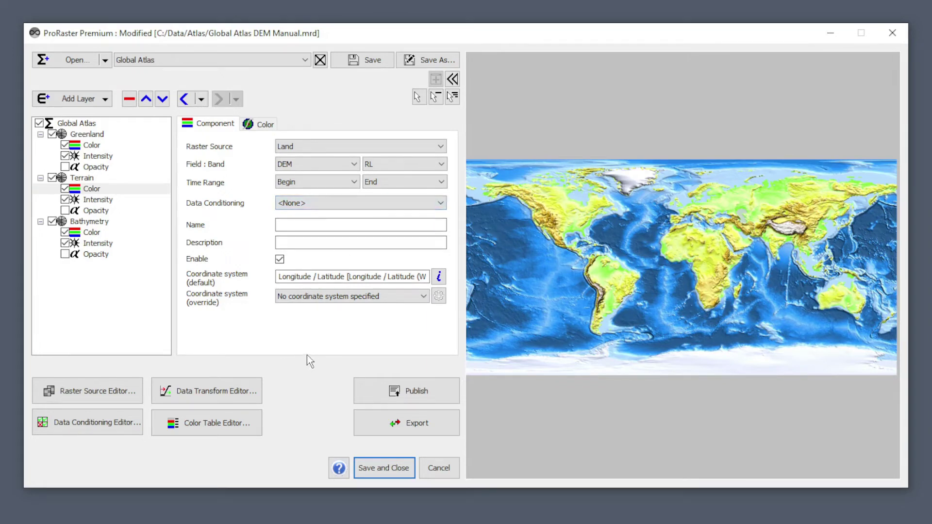
Step: View the Data Transform Editor and the transform types available to the Terrain Color component, leaving both unchanged
left_click(212, 394)
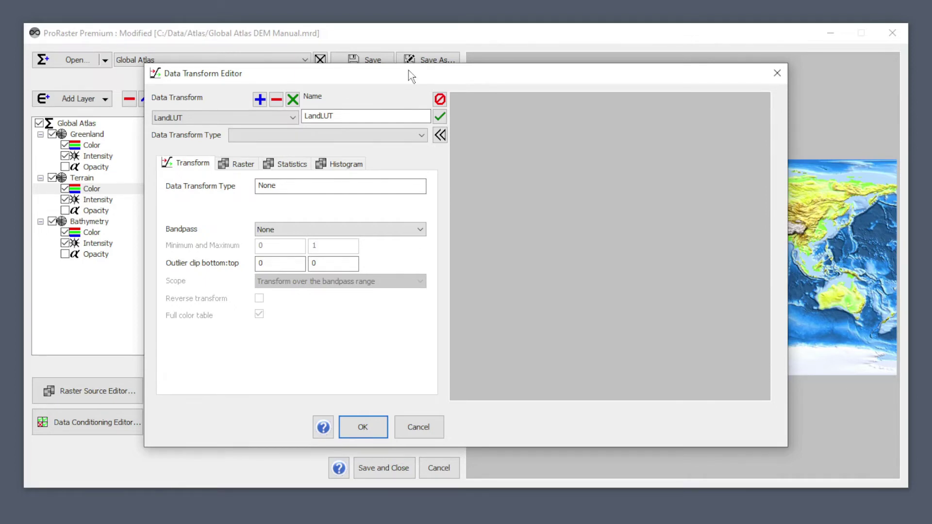
left_click(420, 427)
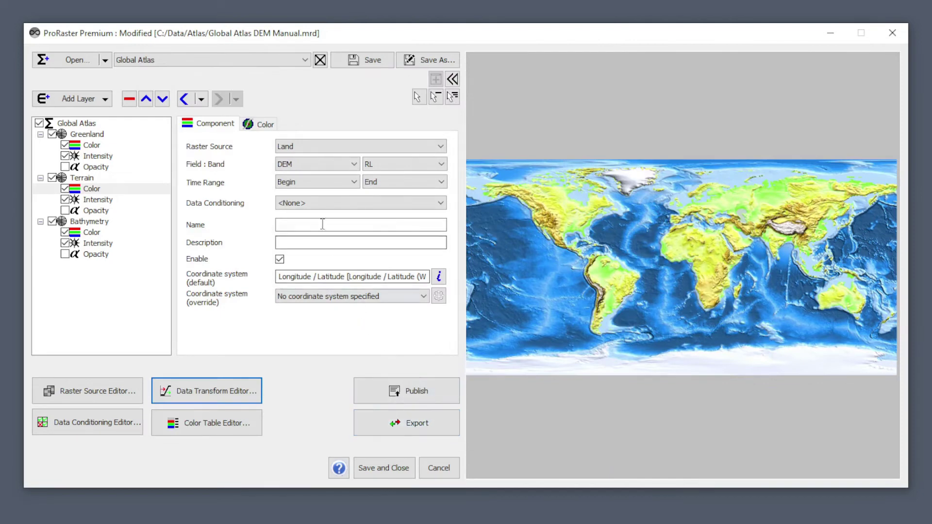
left_click(262, 124)
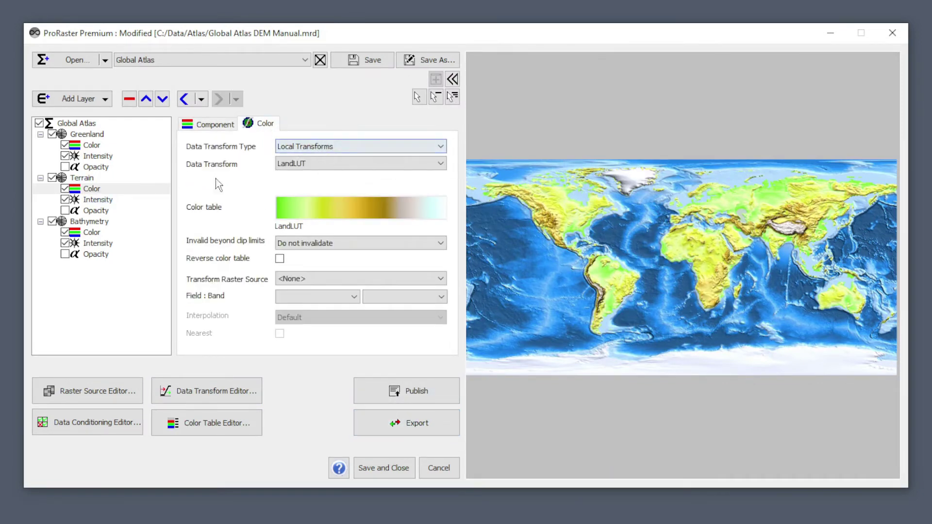
left_click(343, 147)
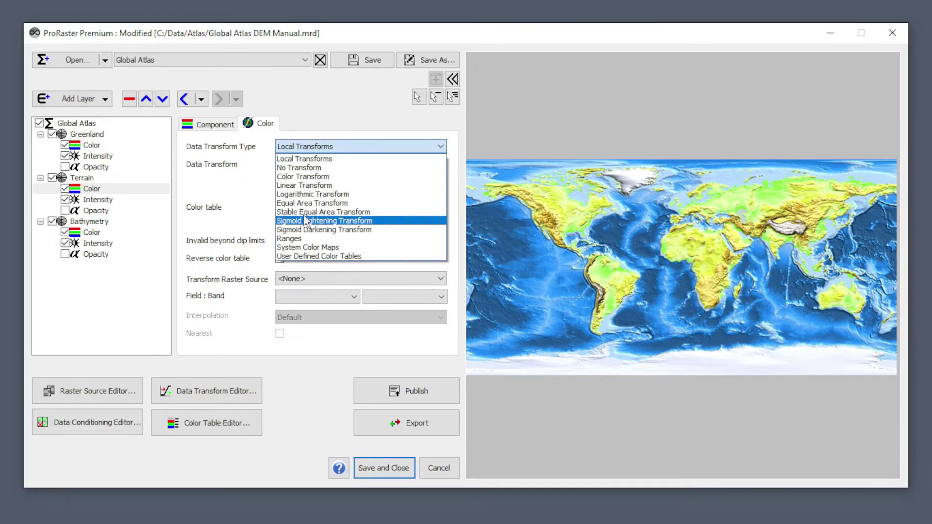
key("Escape")
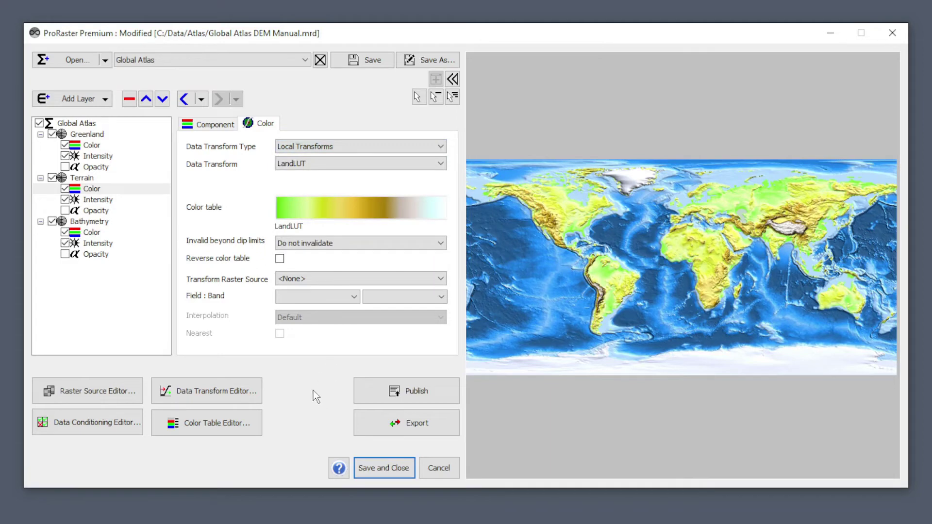
Step: Preview the LightBlue, Pseudocolor and BrownYellow system color ramps in the Color Table Editor
left_click(206, 428)
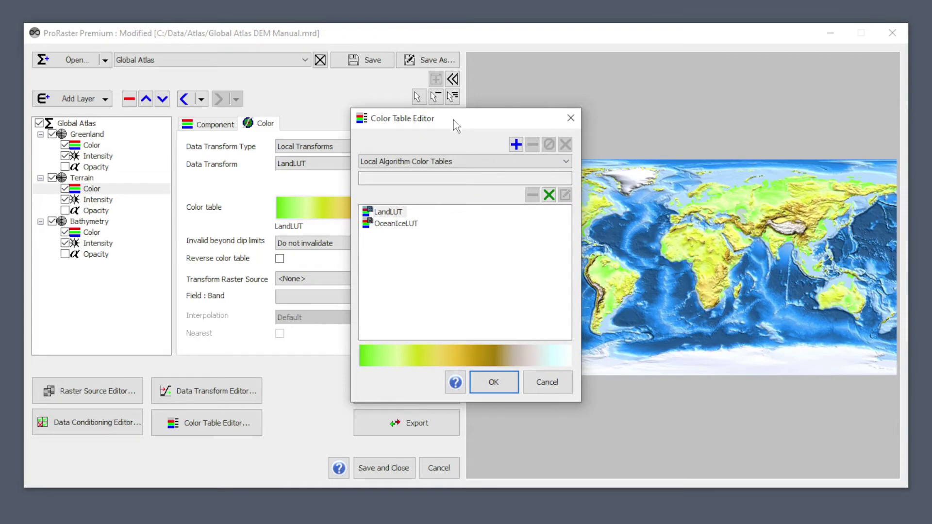
left_click(461, 162)
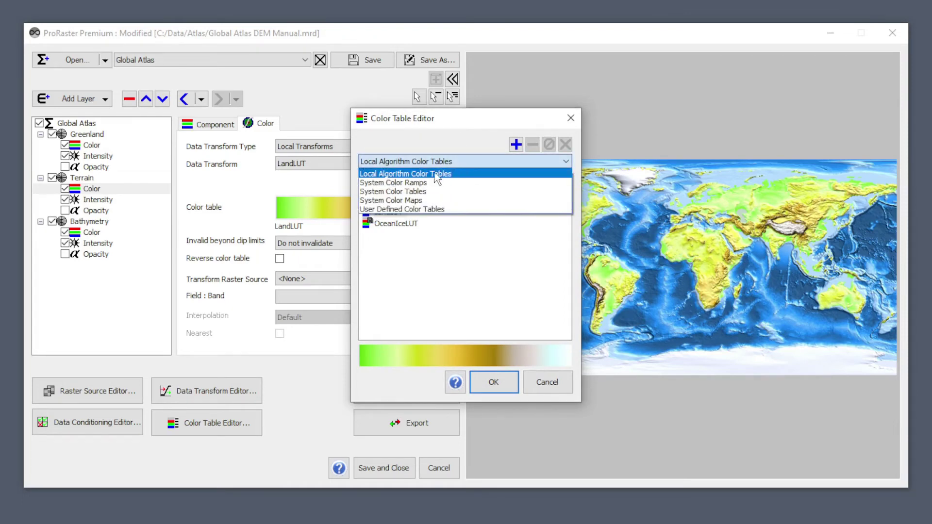
left_click(432, 183)
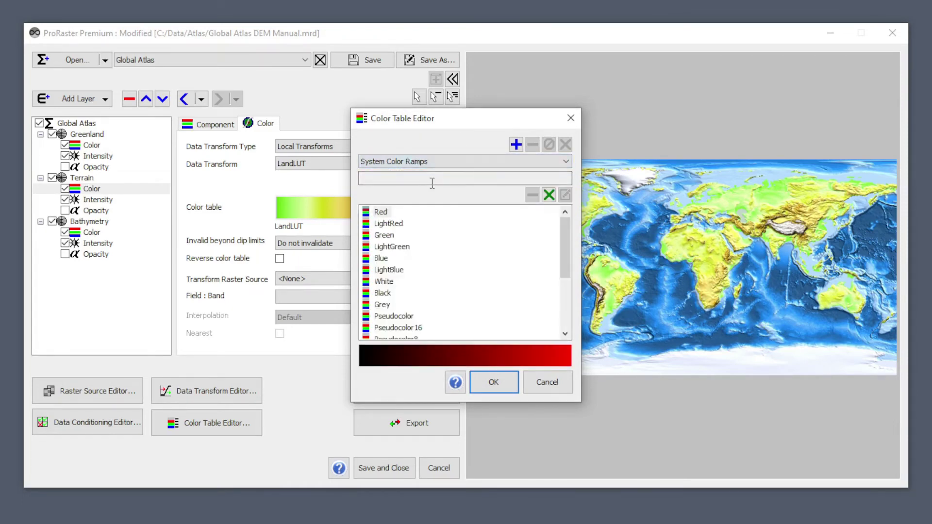
left_click(388, 270)
left_click(403, 316)
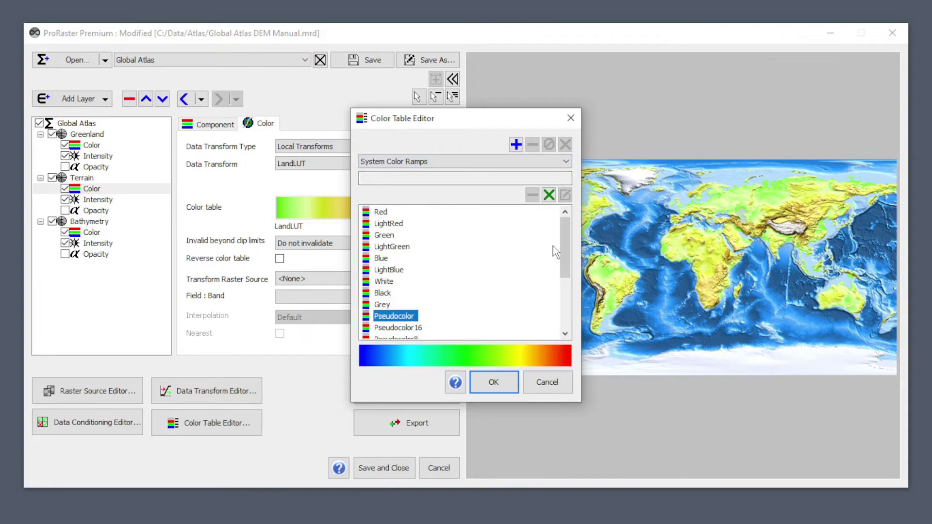
left_click_drag(564, 248, 564, 291)
left_click(400, 293)
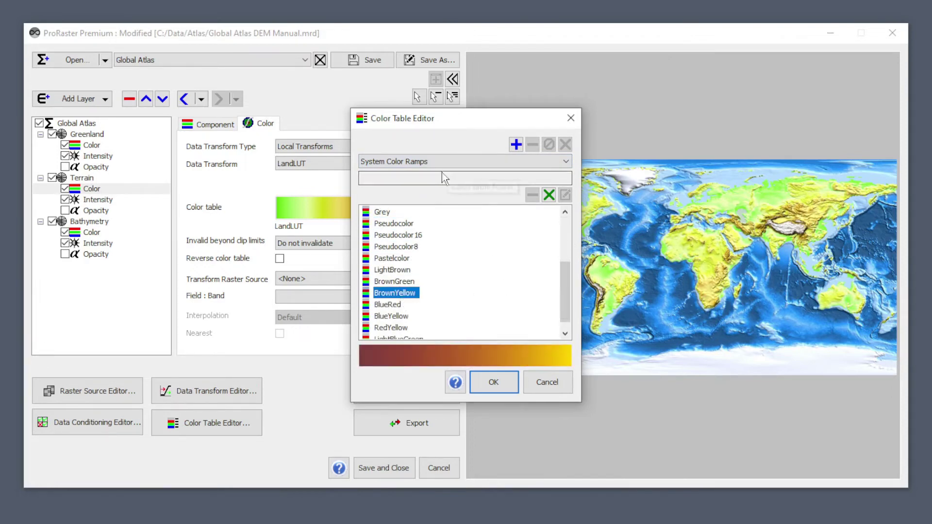
Step: Preview the GreenShades and LandArid color tables among the system color tables
left_click(434, 162)
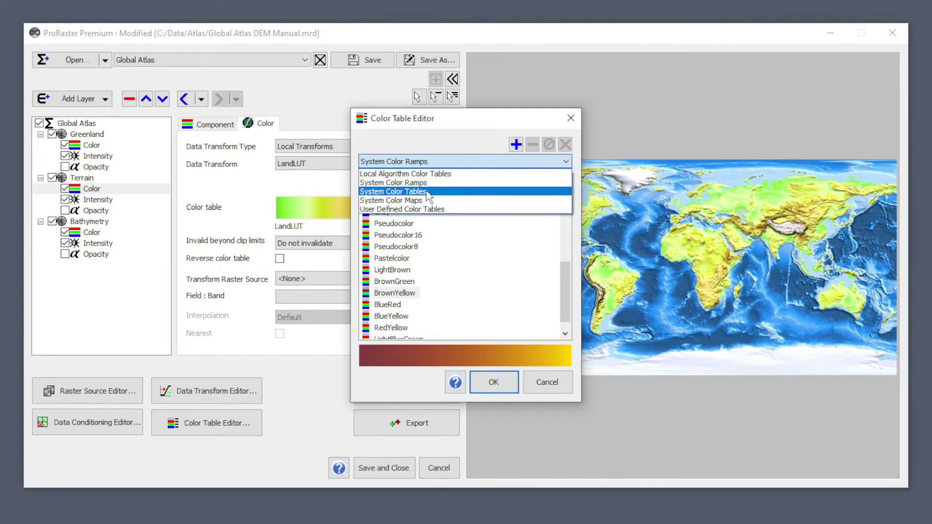
left_click(426, 191)
left_click(402, 268)
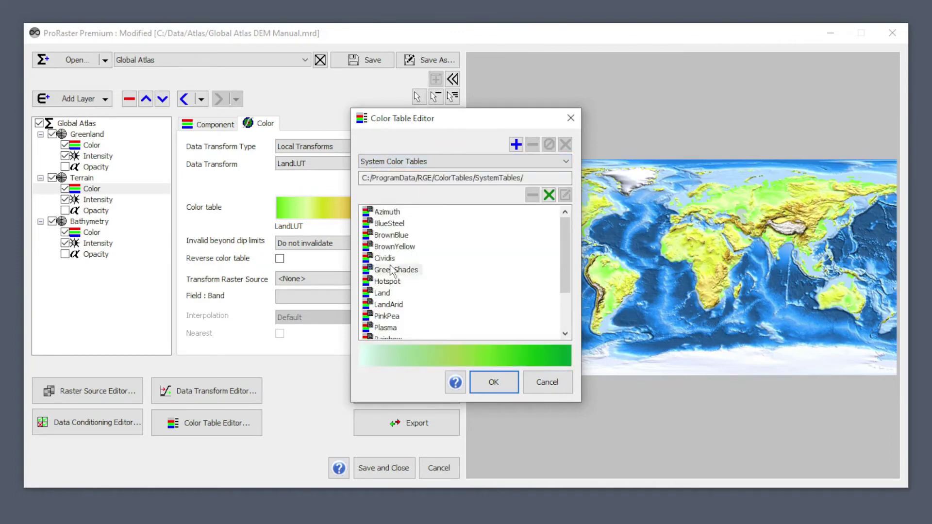
left_click(395, 306)
Step: Preview the ocean_ice system color map and view the user defined color tables, then leave the Color Table Editor without changes
left_click(444, 162)
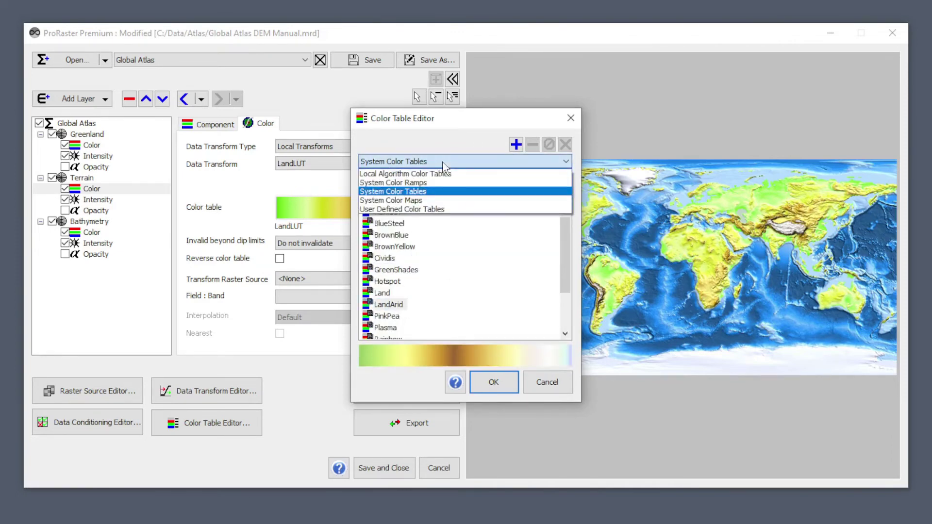
left_click(406, 200)
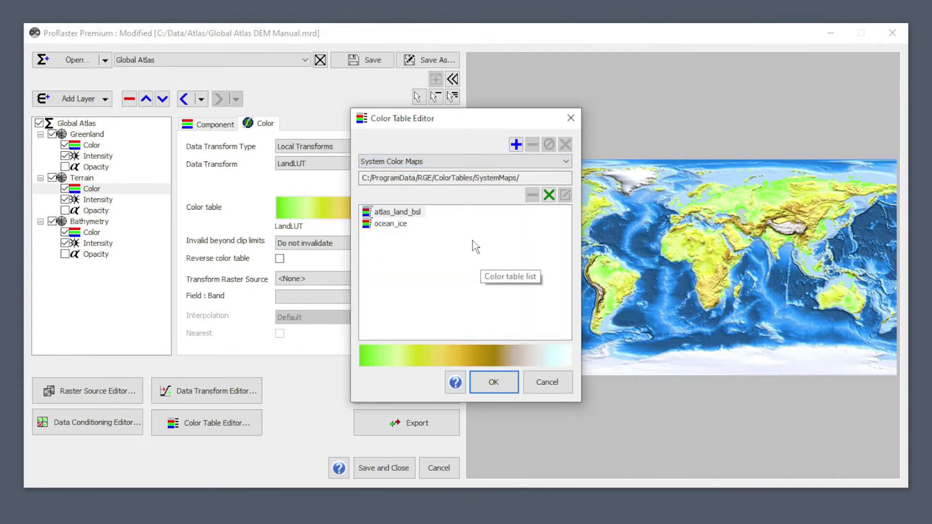
left_click(391, 224)
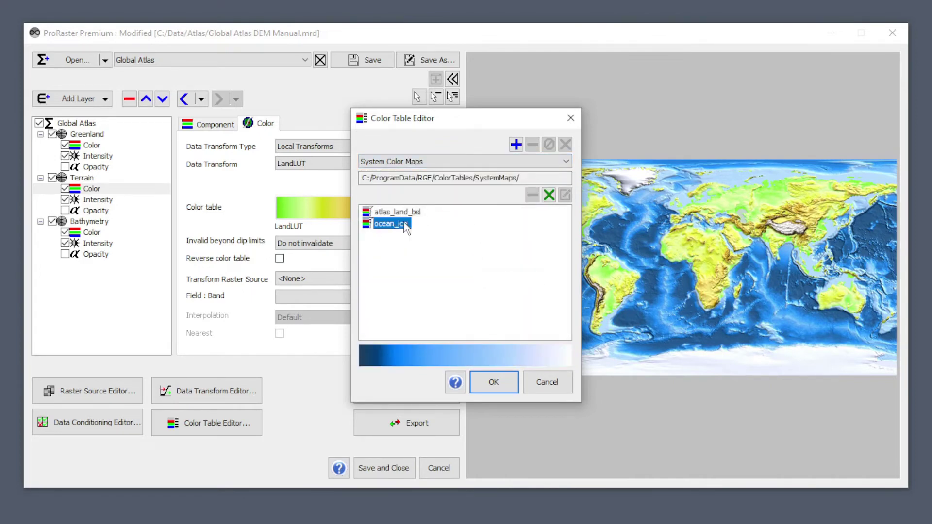
left_click(446, 163)
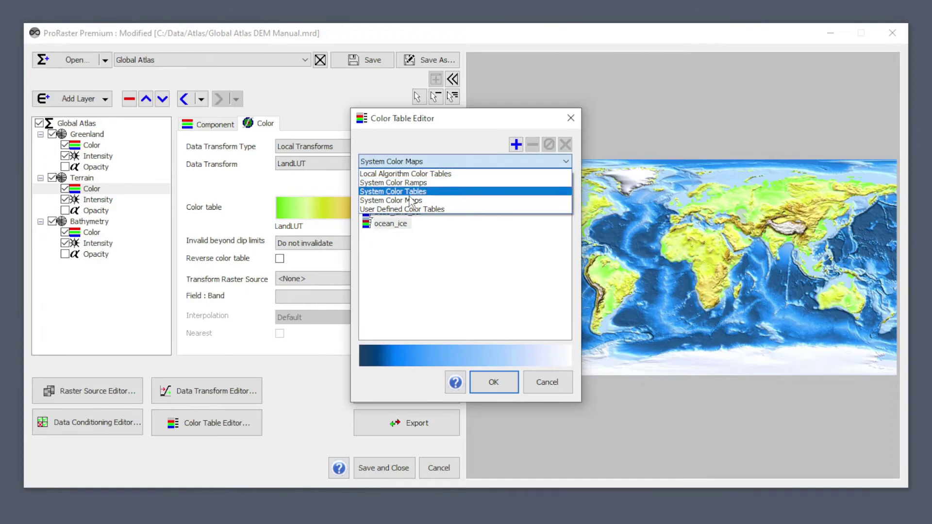
left_click(415, 210)
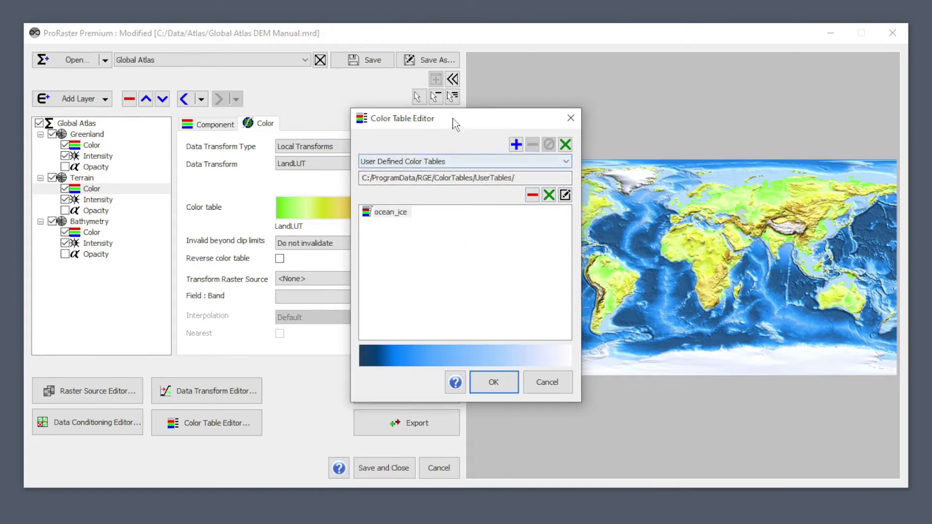
left_click(571, 119)
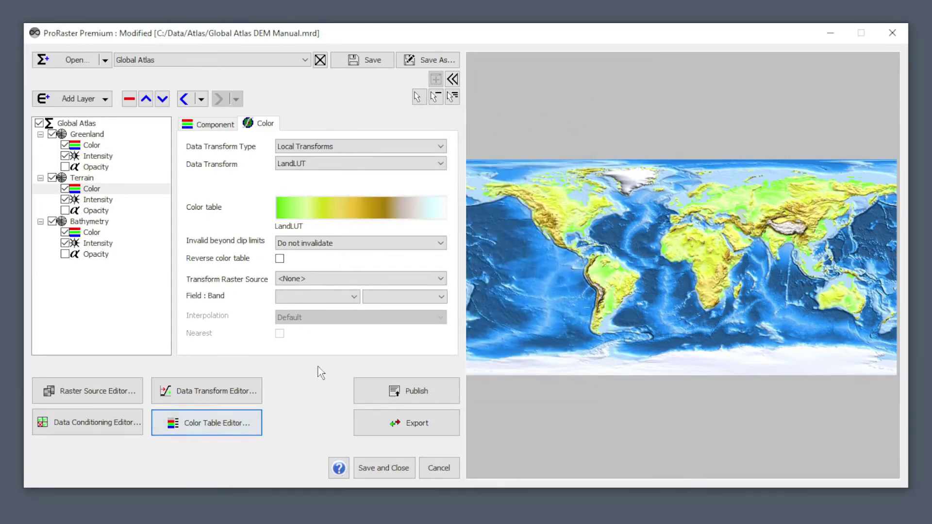
Step: View the color tables available to the Terrain Color component without choosing a different one
left_click(380, 209)
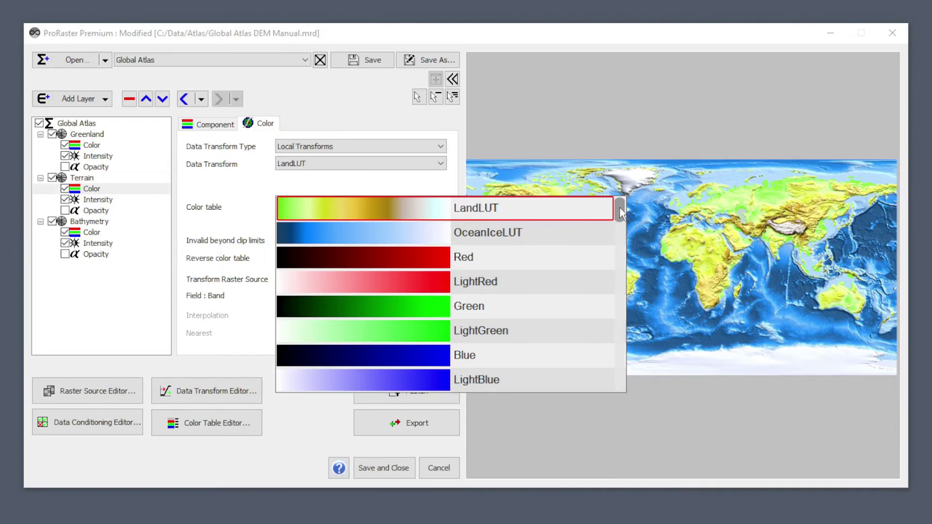
left_click_drag(619, 207, 610, 290)
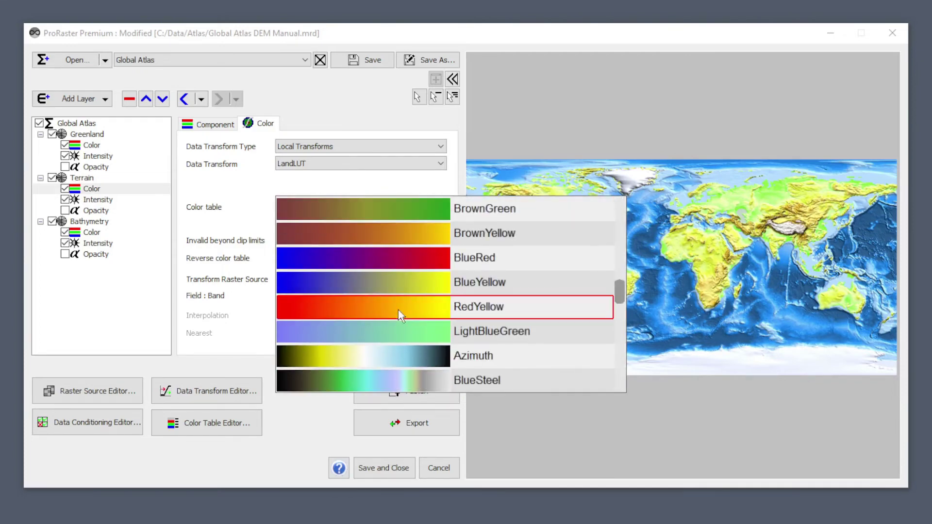
left_click(567, 442)
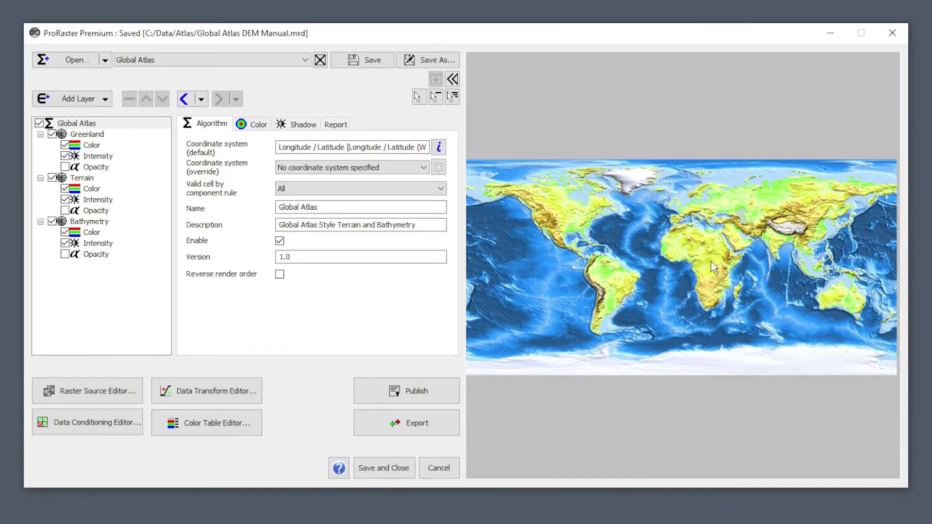
Step: Examine the rendered terrain and bathymetry of Africa and the Red Sea area at several zoom levels in the preview
scroll(719, 272, "up", 5)
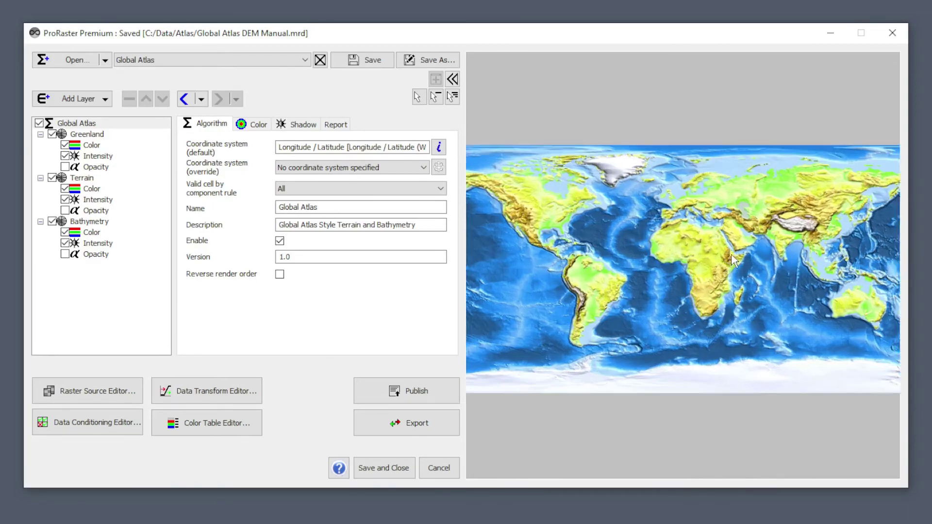
scroll(720, 274, "up", 2)
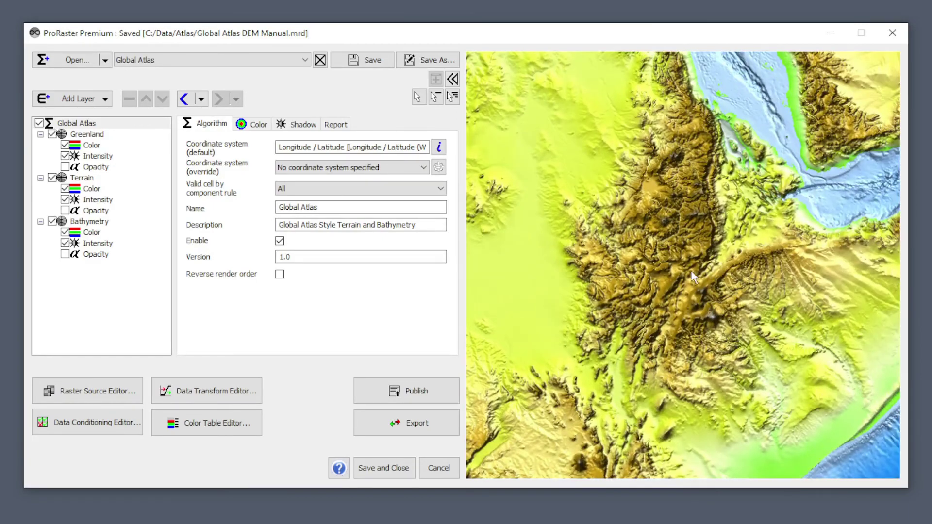
scroll(753, 144, "up", 2)
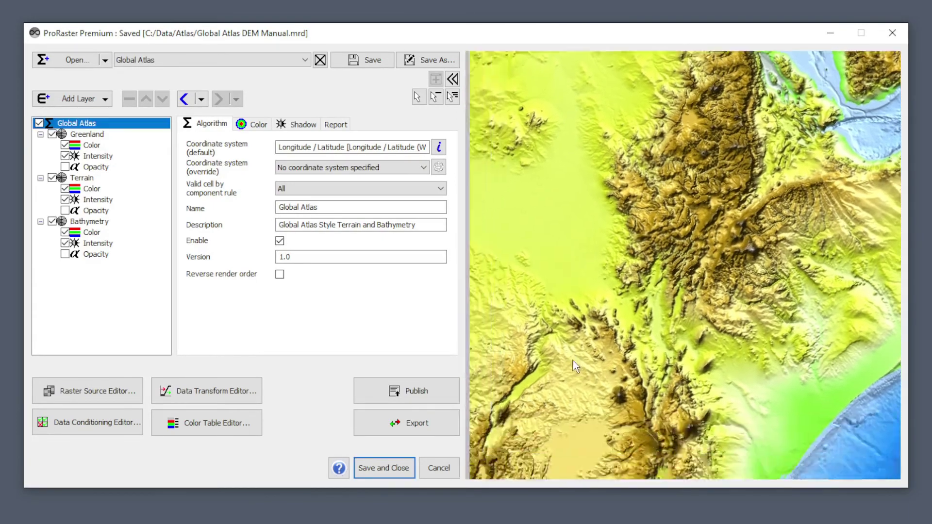
scroll(732, 245, "down", 5)
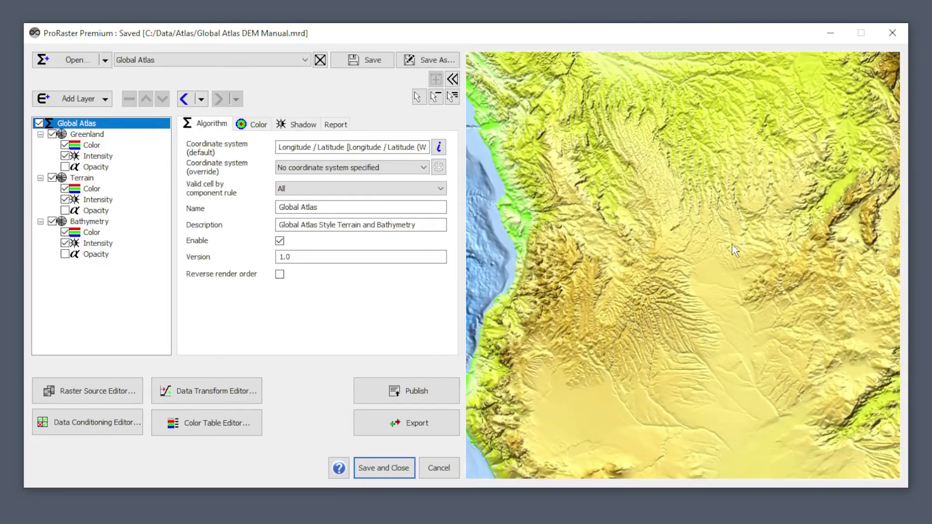
scroll(728, 264, "down", 6)
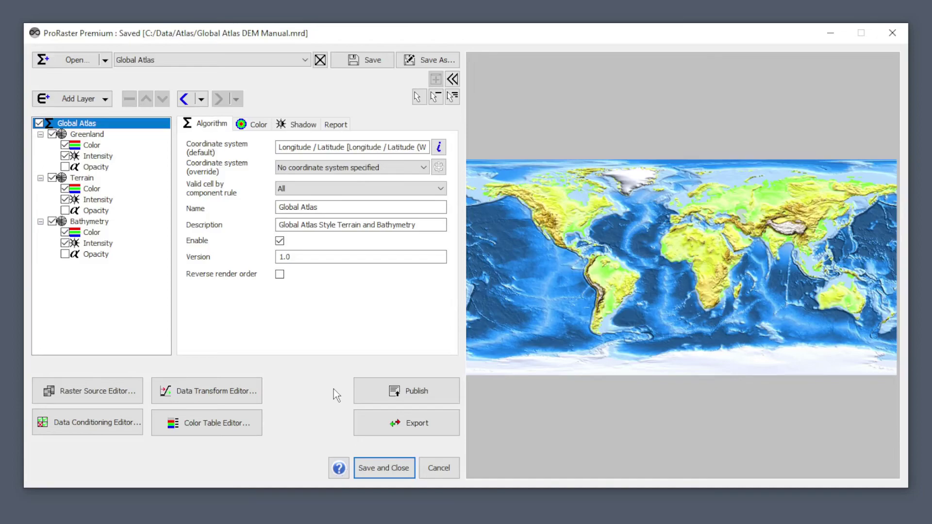
scroll(732, 259, "up", 6)
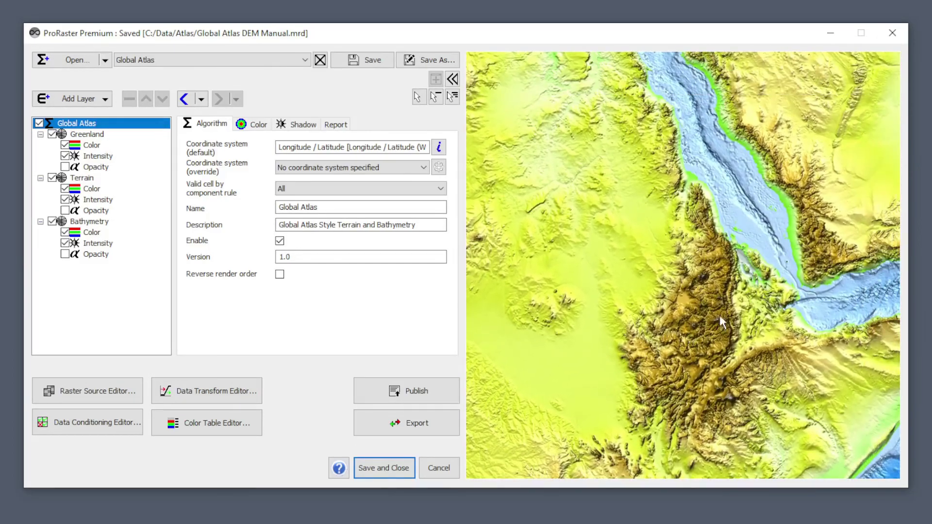
scroll(720, 313, "down", 6)
scroll(721, 314, "down", 3)
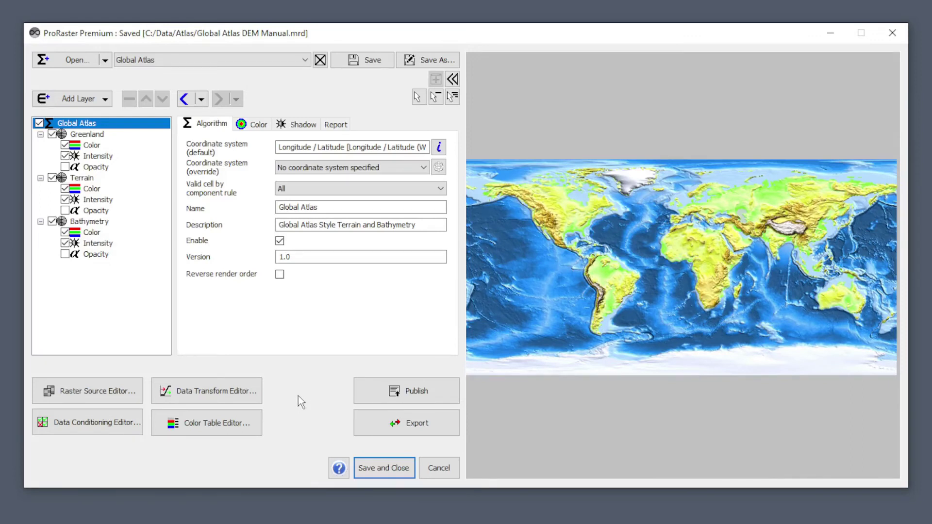
Step: Set the Global Atlas export to GeoTIFF (64 bit) with 32 Bit Color (RGBA), then leave the export without processing it
left_click(407, 424)
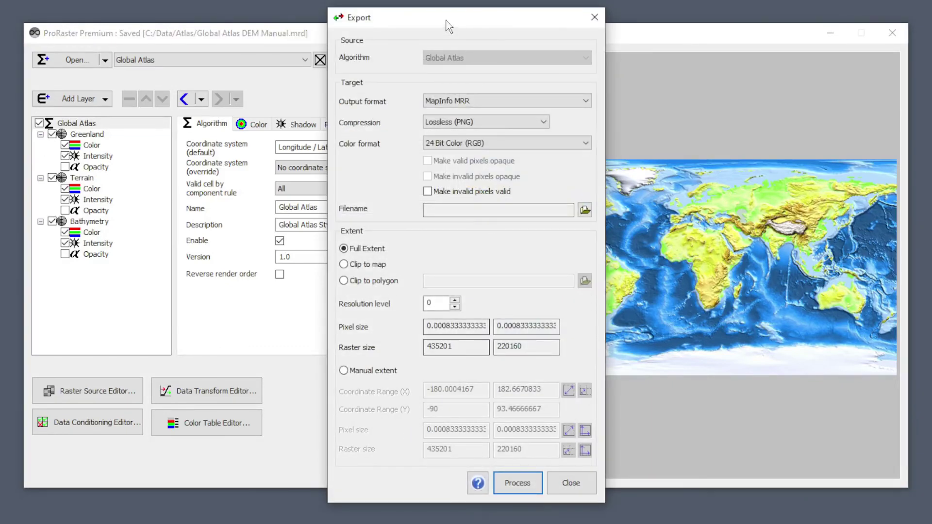
left_click_drag(455, 19, 455, 23)
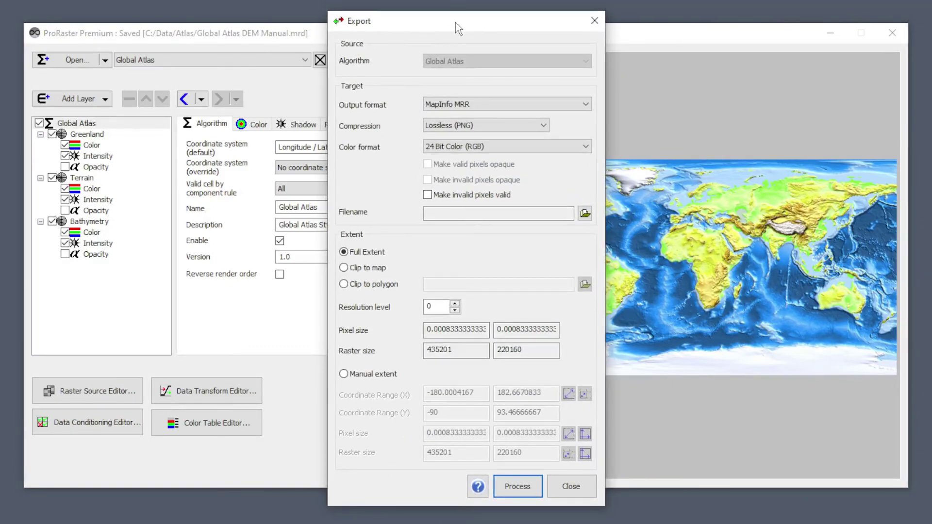
left_click(585, 104)
left_click(523, 126)
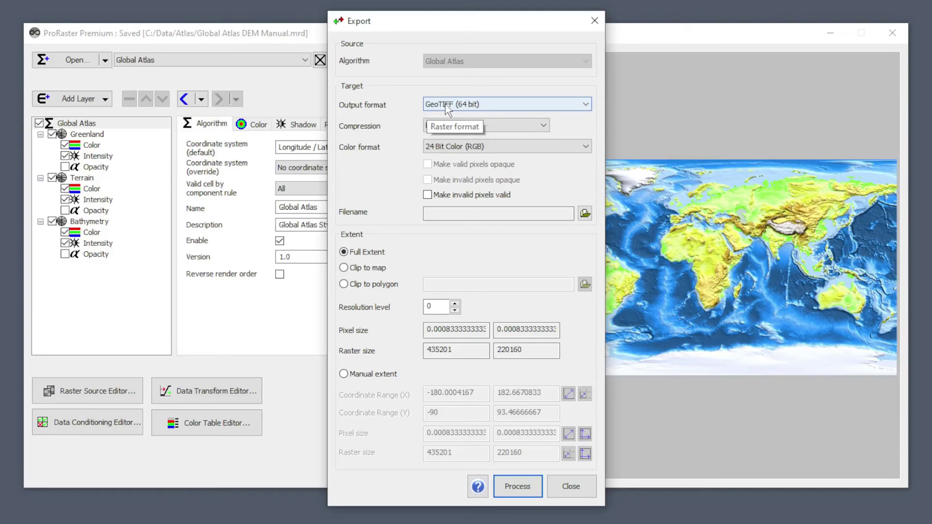
left_click(585, 147)
left_click(585, 167)
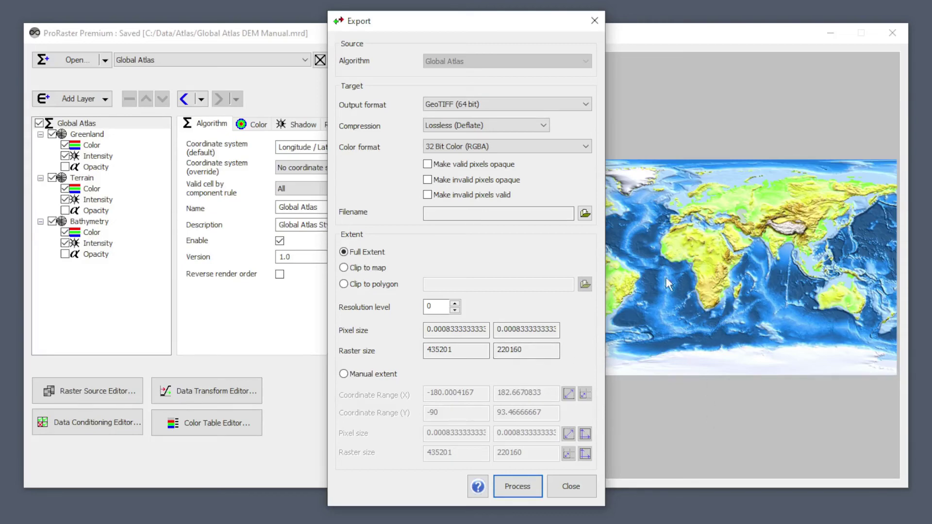
left_click(594, 22)
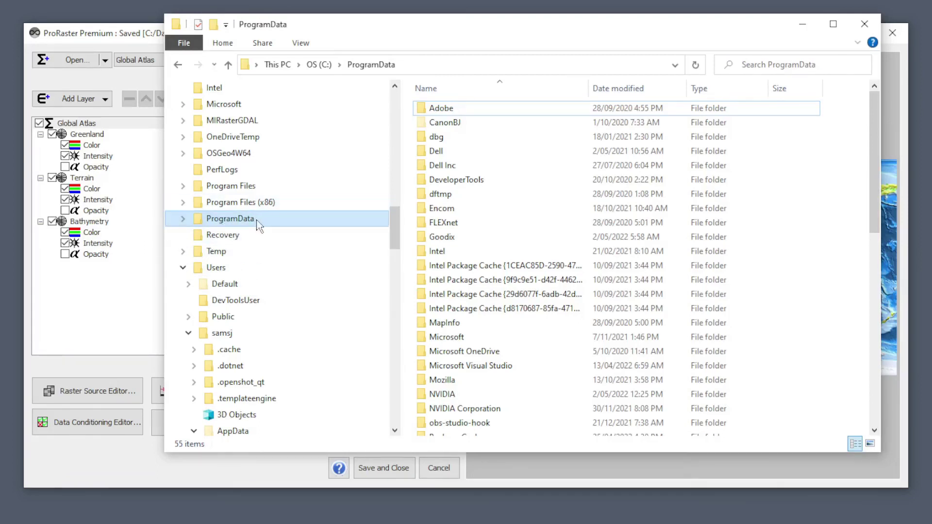
Step: In File Explorer, open the RGE folder under C:\ProgramData and select the ProRasterUserResources.dat file
scroll(480, 323, "down", 2)
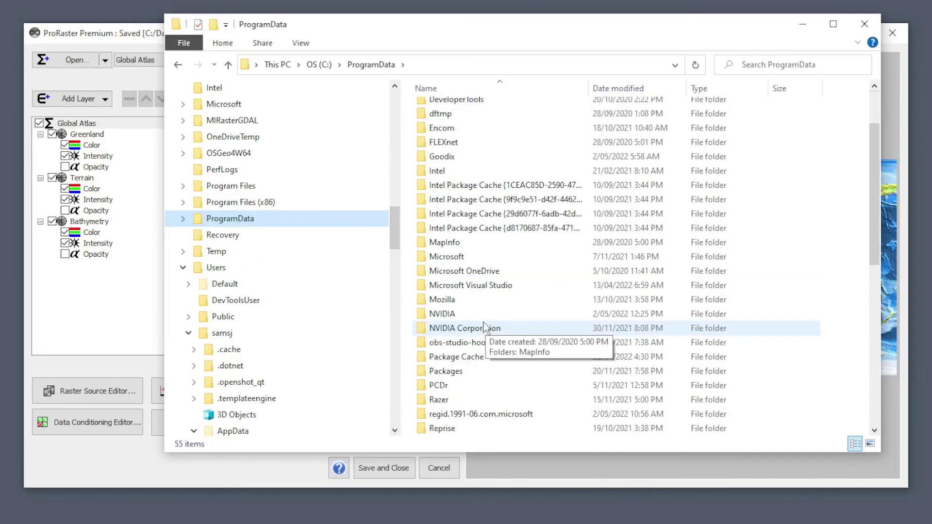
scroll(485, 323, "down", 1)
scroll(513, 321, "down", 1)
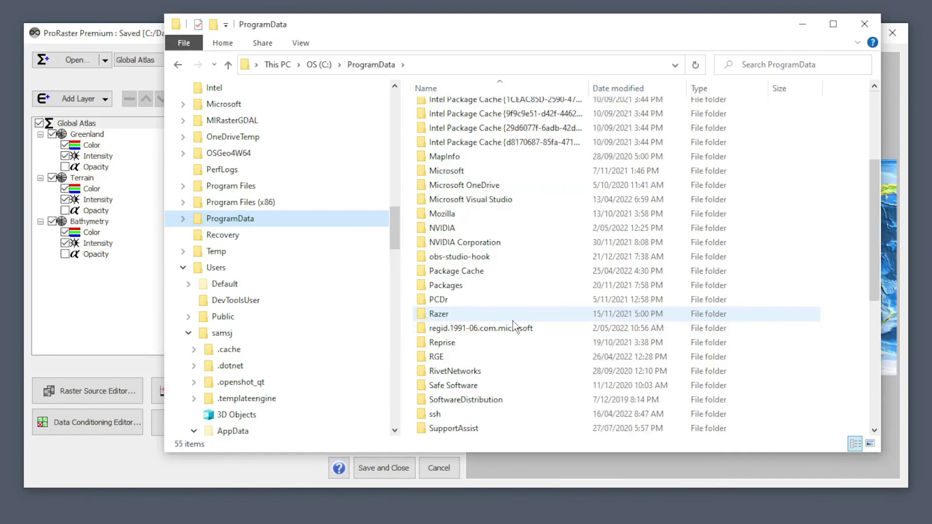
double_click(459, 358)
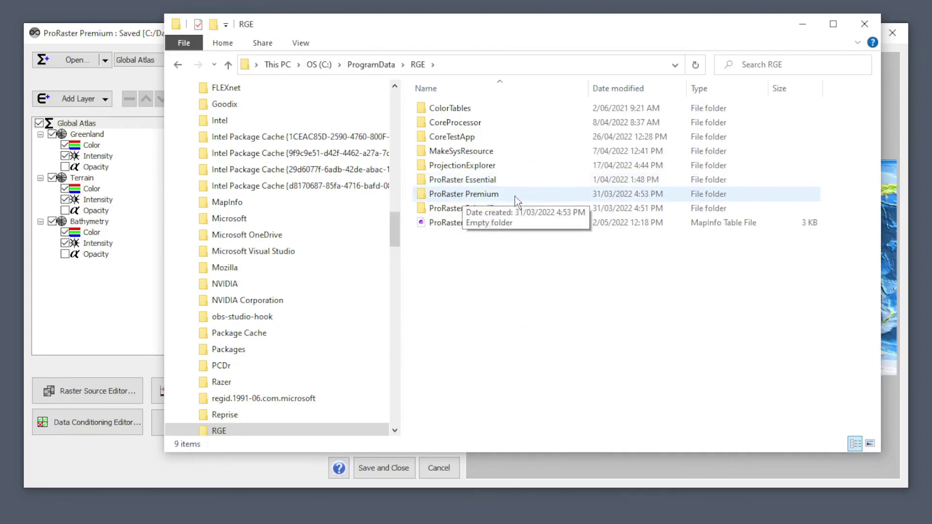
left_click(459, 226)
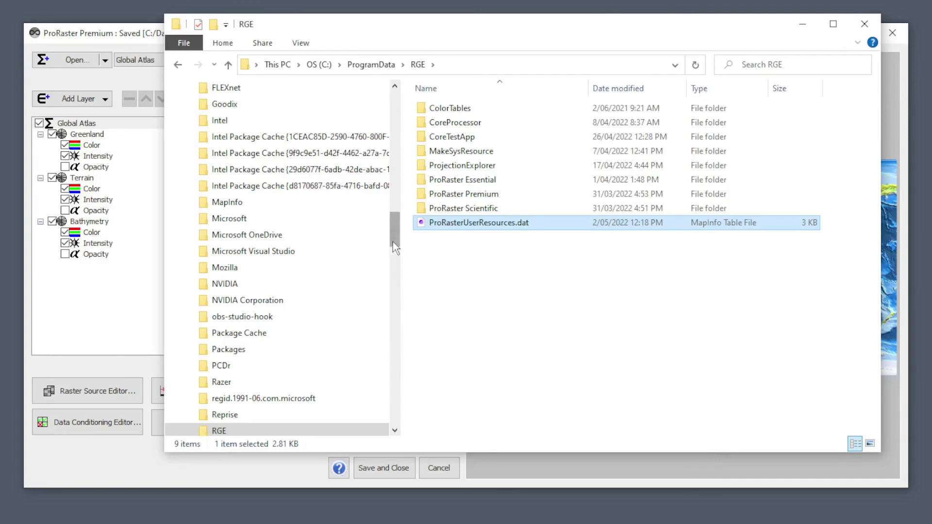
Step: Collapse the Data and ProgramData folders in the C: drive folder tree and open the C:\Users folder
left_click_drag(394, 226, 393, 145)
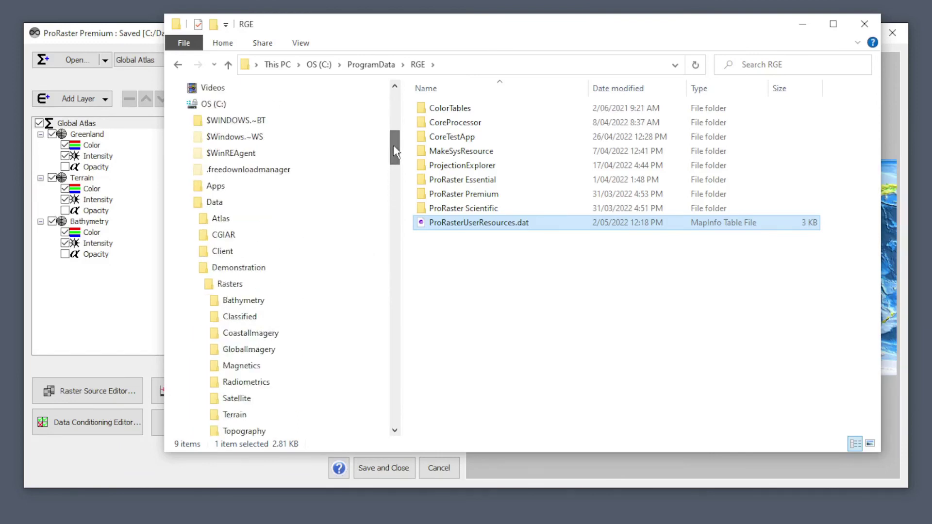
left_click(183, 203)
scroll(214, 250, "down", 3)
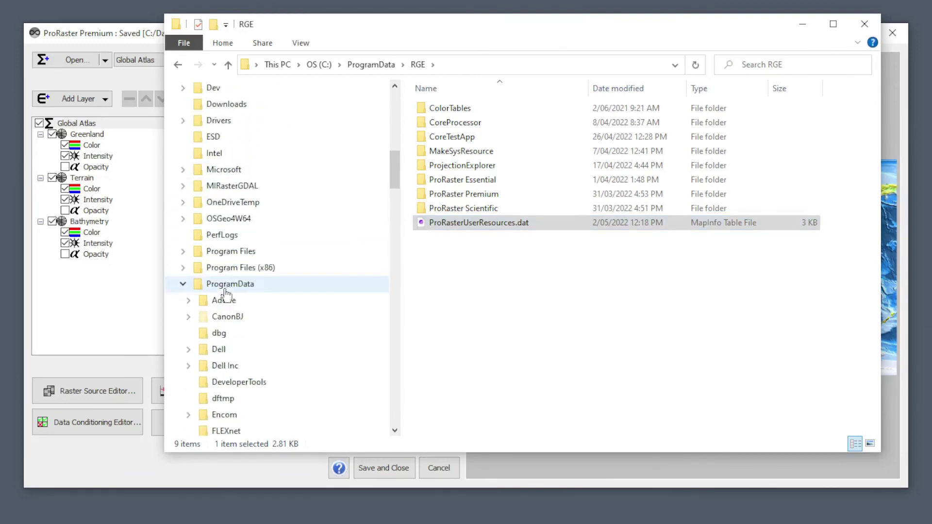
left_click(182, 285)
scroll(192, 287, "down", 1)
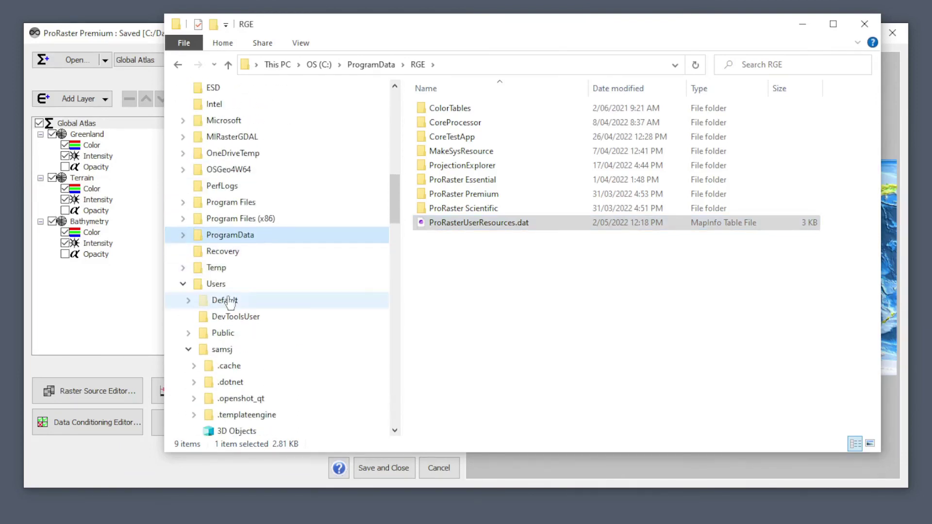
left_click(216, 285)
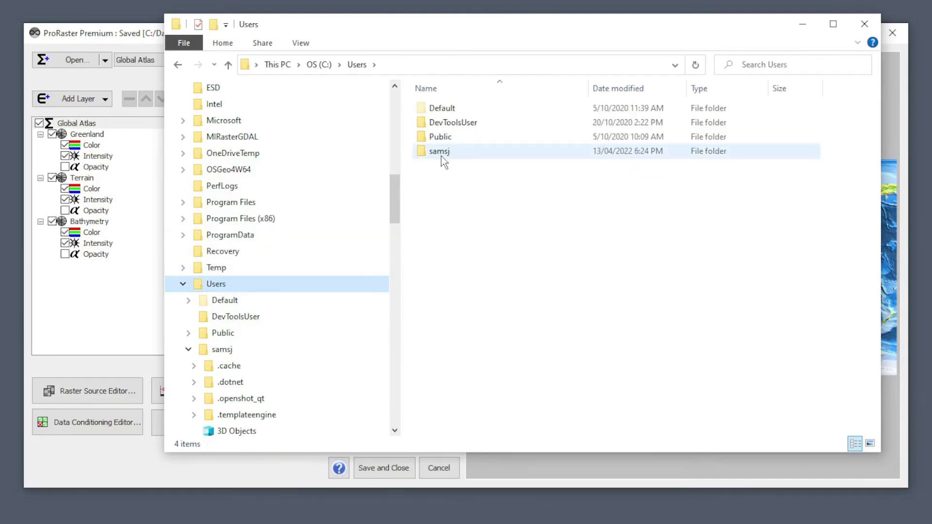
Step: Open the AppData\Local\RGE folder in the personal user profile and select its ProRasterUserResources.dat file
double_click(441, 154)
double_click(485, 179)
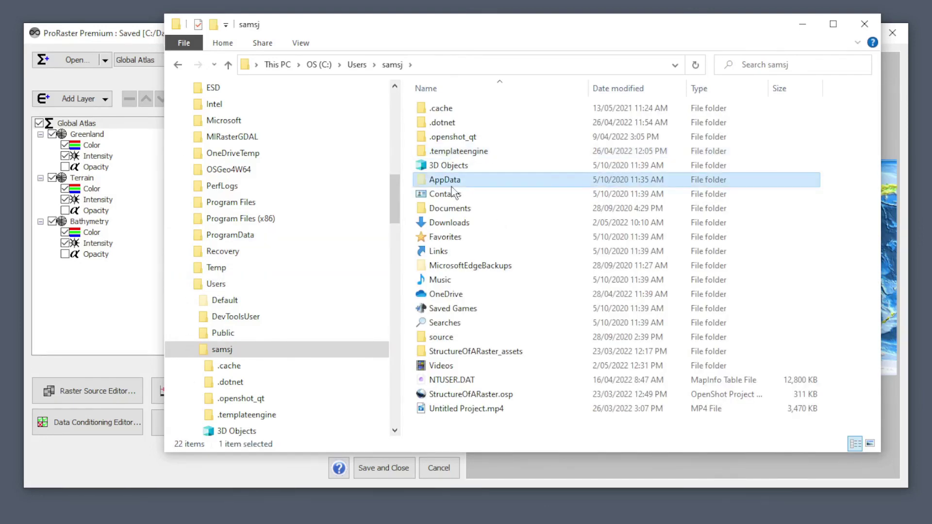
double_click(440, 110)
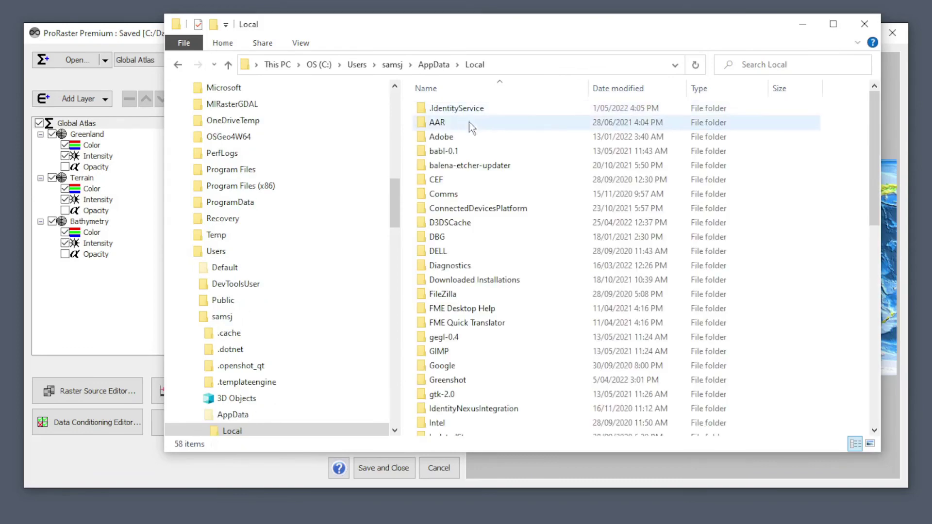
scroll(500, 349, "down", 2)
scroll(504, 354, "down", 5)
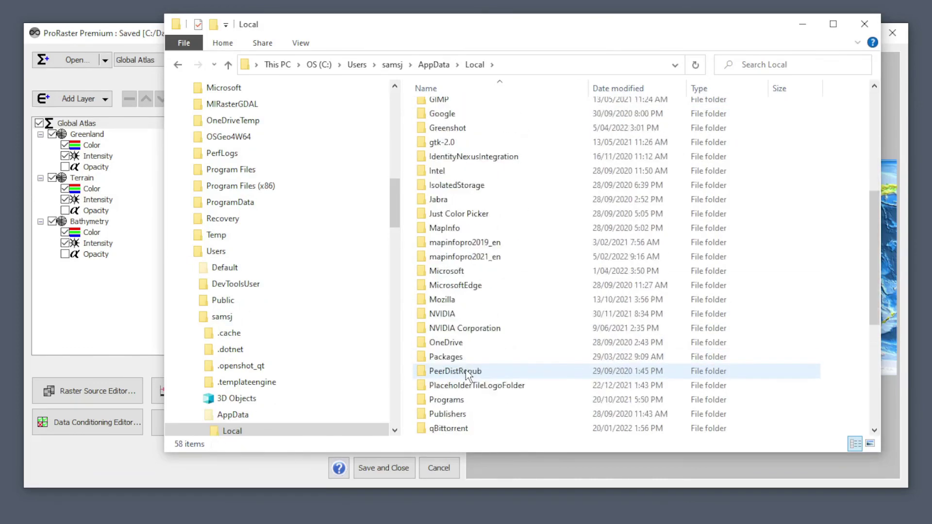
double_click(447, 414)
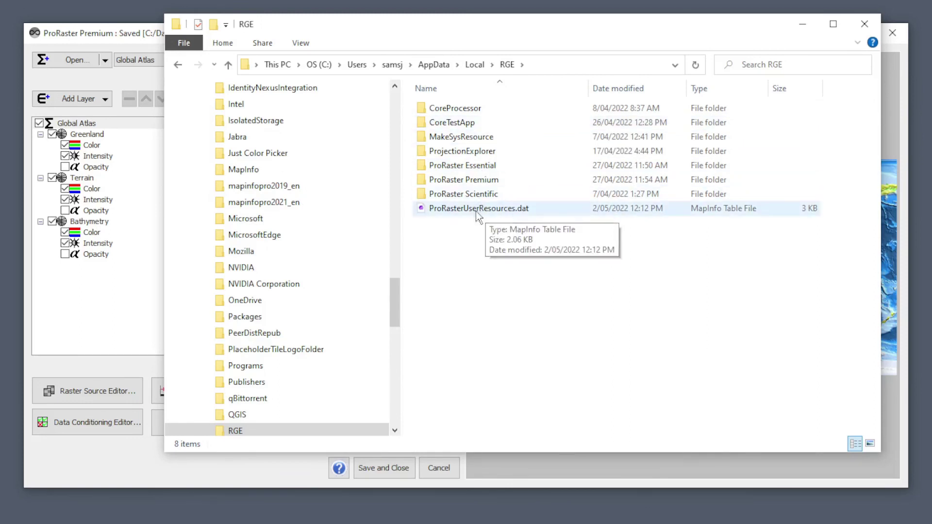
left_click(464, 212)
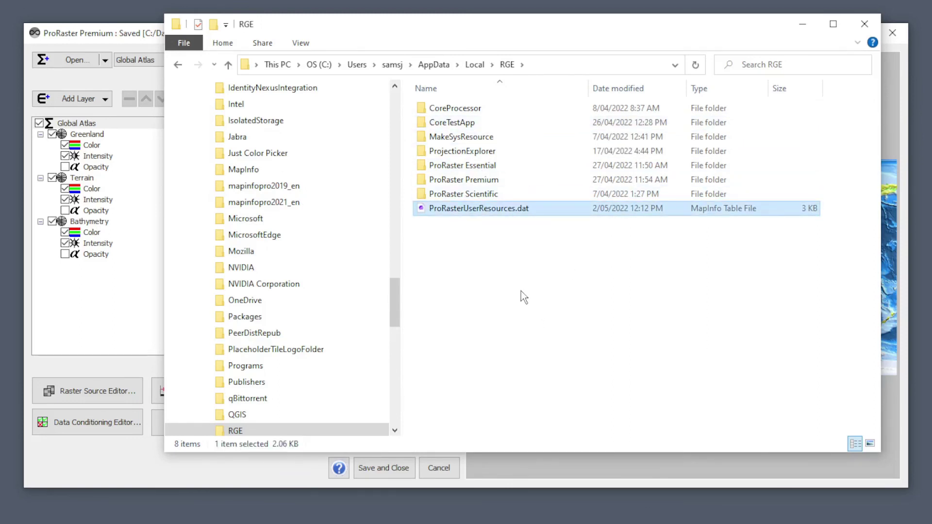